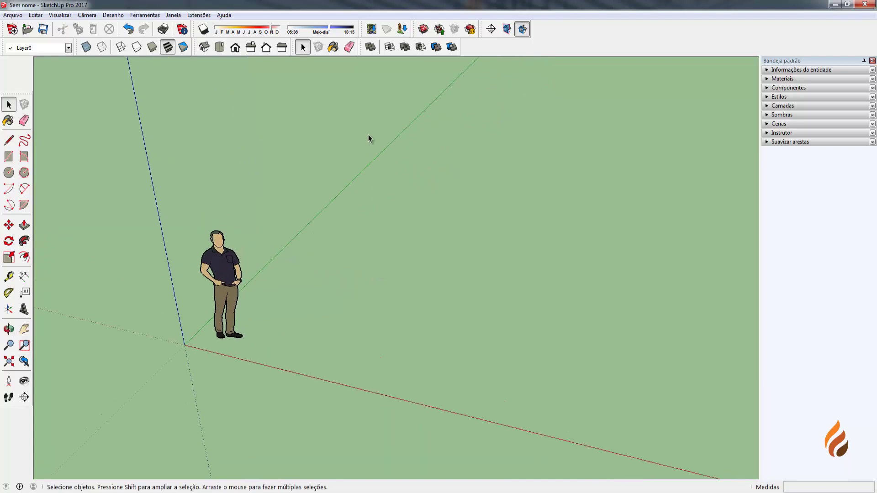
Undock the Solid Tools toolbar and float it over the drawing area.
drag(365, 48, 372, 95)
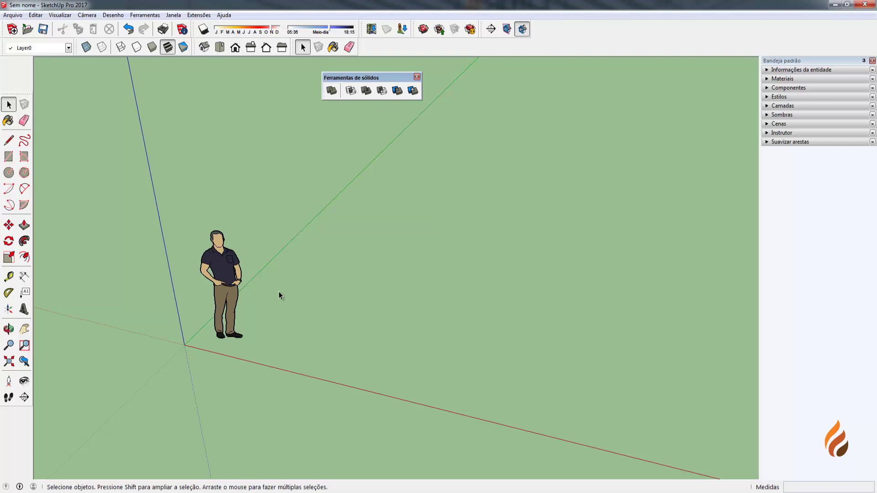
Draw a rectangle flat on the ground between the human figure and the red axis.
click(9, 157)
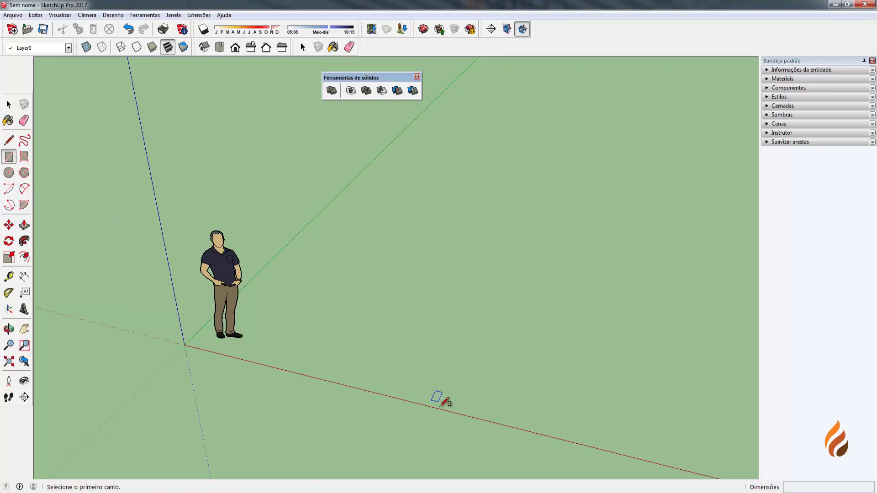
middle_drag(443, 402, 334, 354)
click(328, 359)
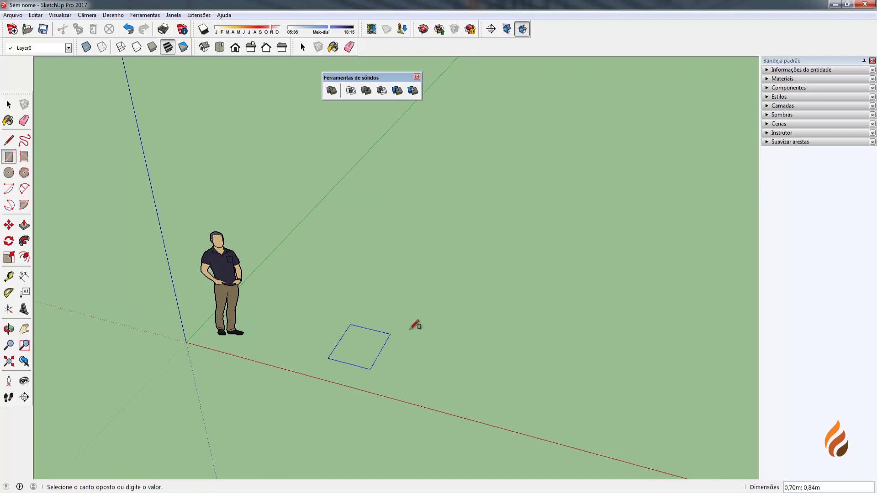
click(450, 308)
key(space)
Push/Pull the rectangle upward into a box about 0.94 m tall.
scroll(420, 351, up, 1)
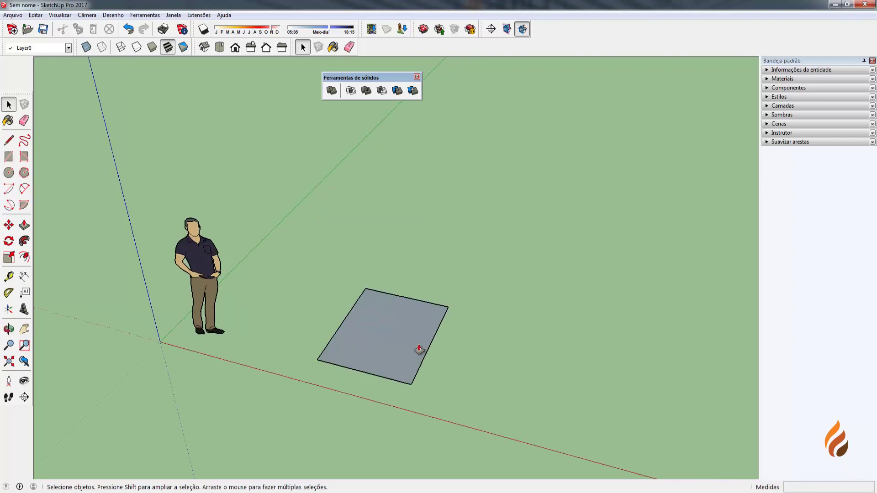
key(p)
drag(397, 349, 395, 290)
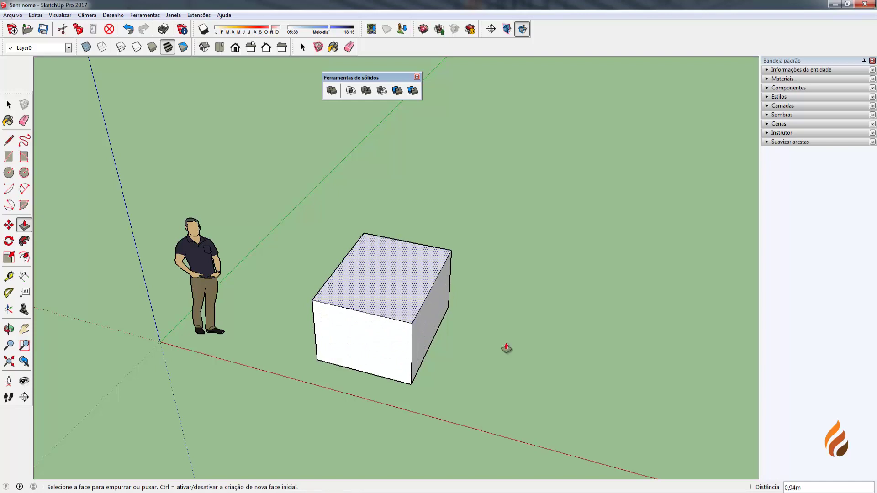
key(space)
Select the box's faces one at a time to examine its ungrouped geometry.
scroll(393, 315, up, 4)
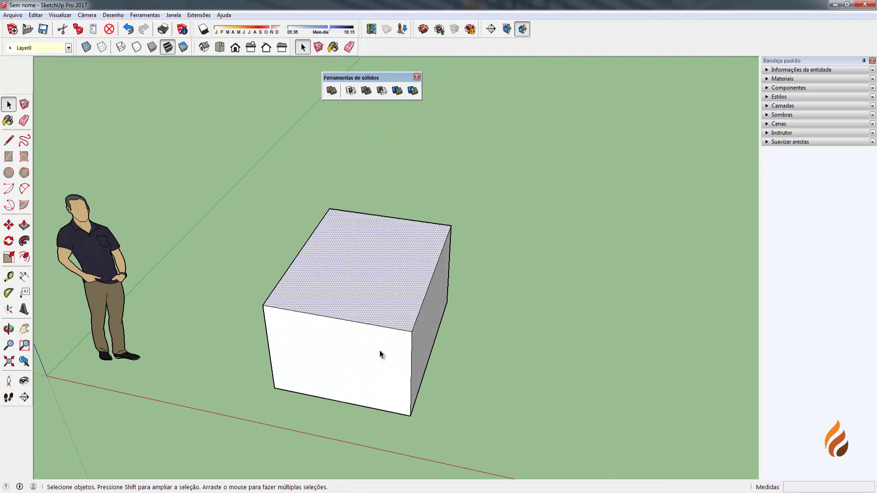
click(379, 354)
click(427, 333)
click(395, 320)
click(392, 335)
click(398, 294)
click(355, 376)
click(420, 343)
click(364, 340)
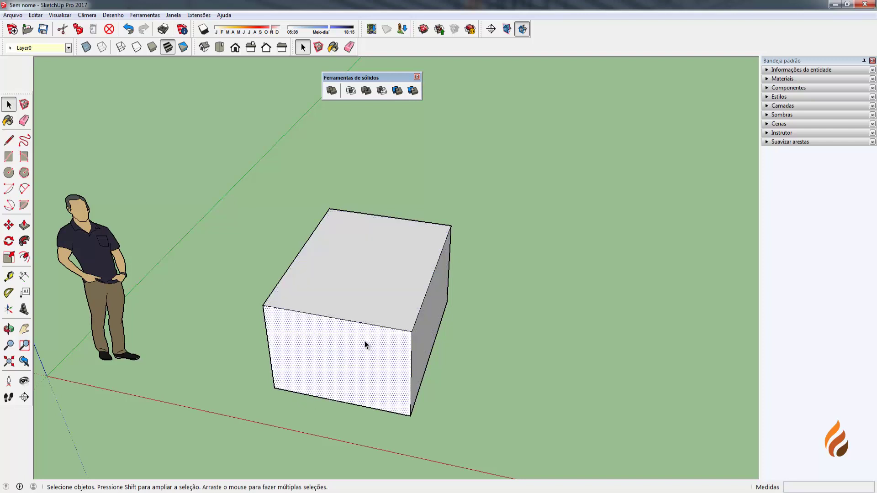
Select all the box's connected faces and edges and make them a group.
click(372, 315)
triple_click(371, 316)
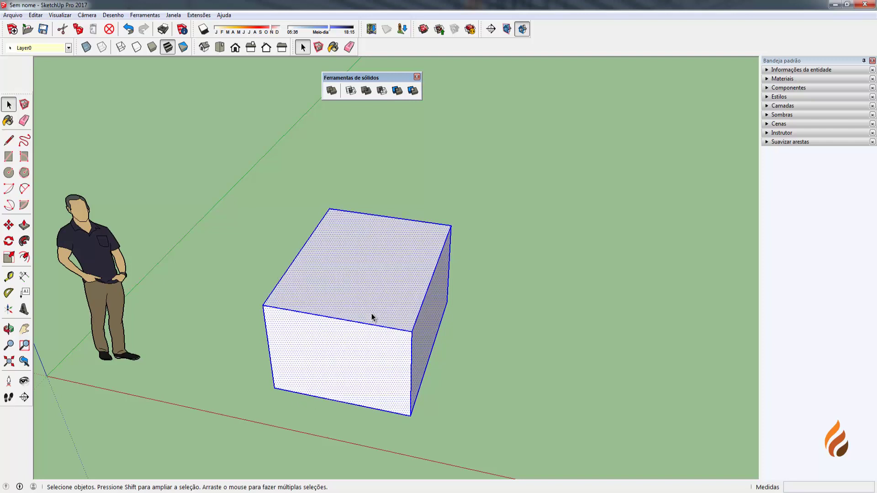
right_click(372, 300)
click(413, 383)
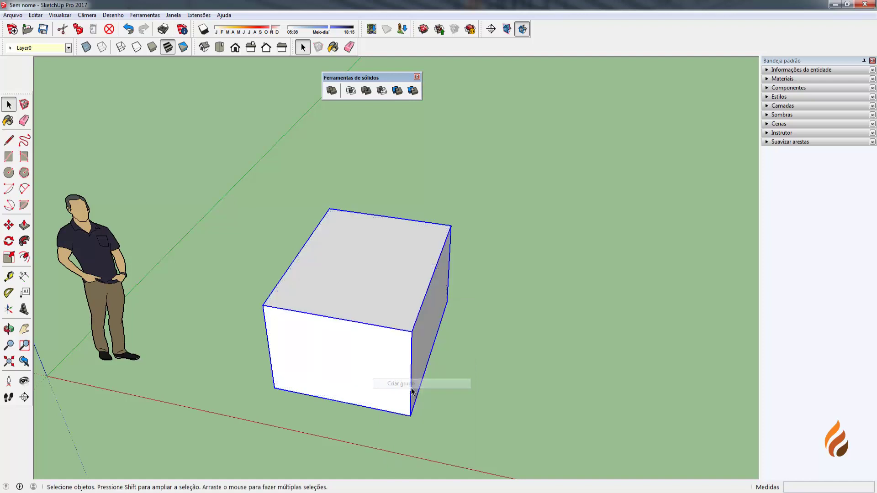
Open the entity information of the box group to check its type and volume, then clear the selection.
scroll(402, 305, up, 2)
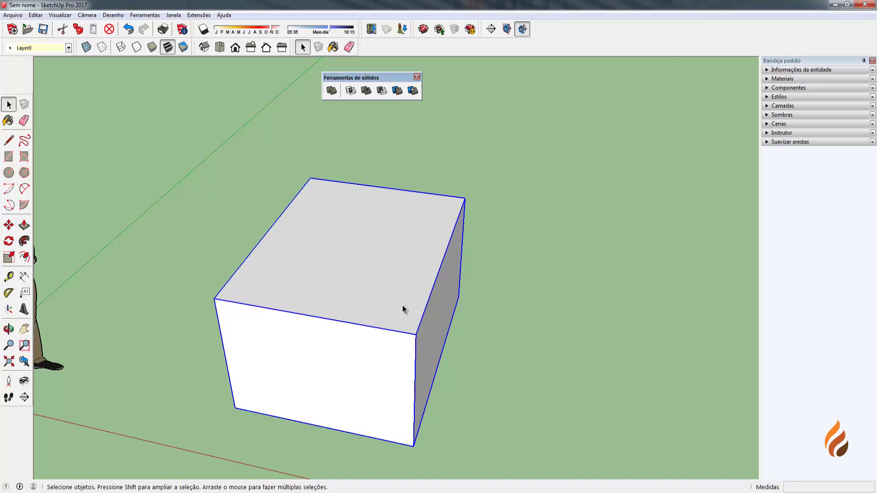
right_click(385, 255)
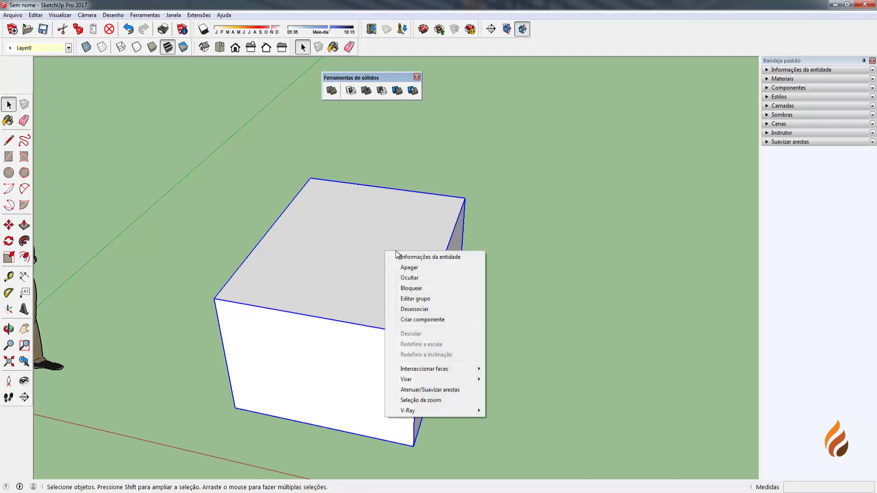
click(407, 257)
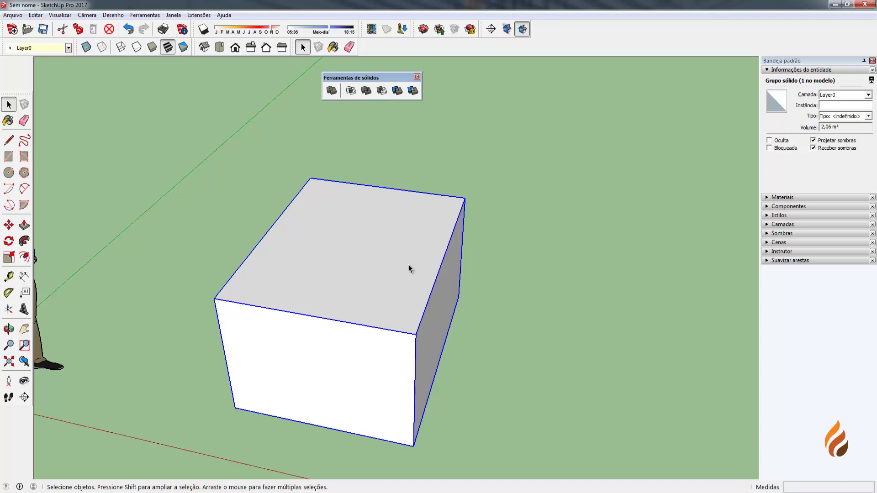
click(504, 292)
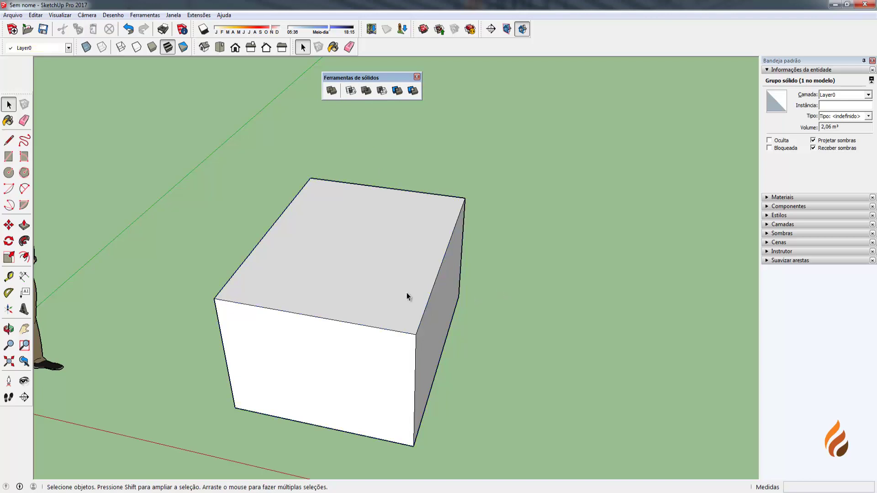
Delete the box's top face inside the group, leave the group and select it to check its entity information.
double_click(373, 276)
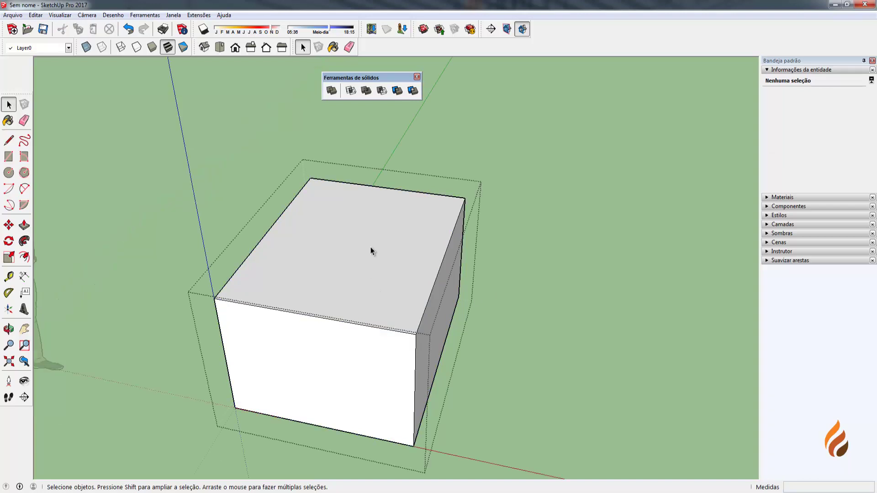
middle_drag(371, 248, 355, 286)
scroll(355, 286, up, 2)
click(357, 266)
middle_drag(348, 219, 330, 204)
key(Delete)
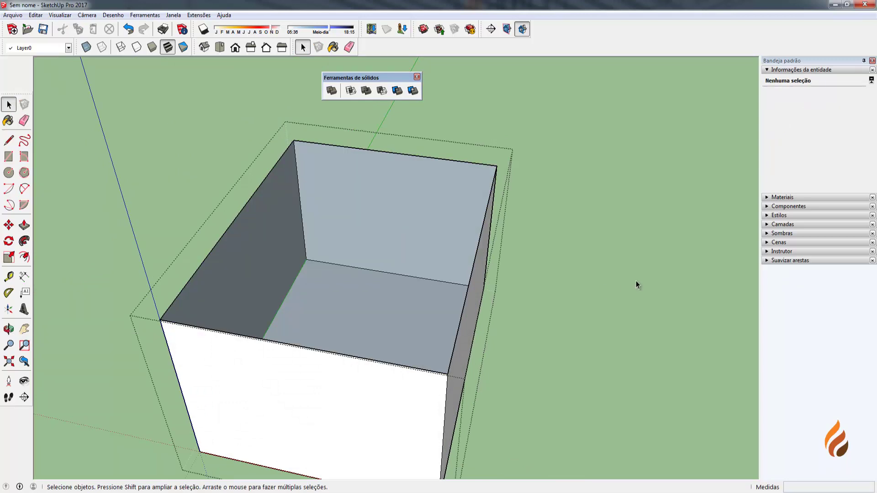
click(626, 277)
scroll(453, 236, down, 3)
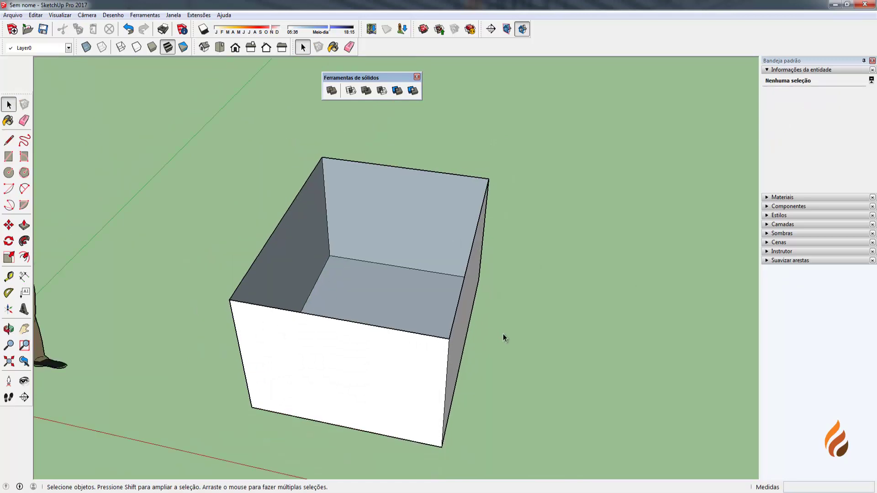
click(456, 329)
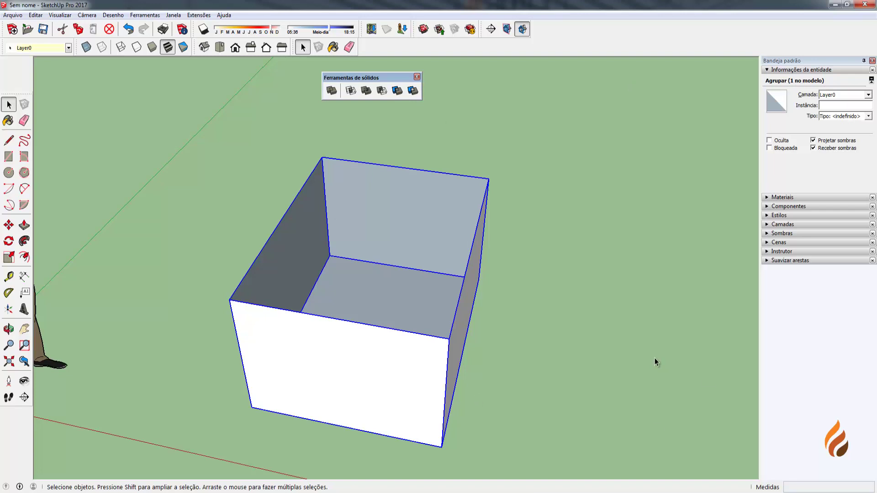
Undo the deletion of the top face and select that face inside the group.
key(ctrl+z)
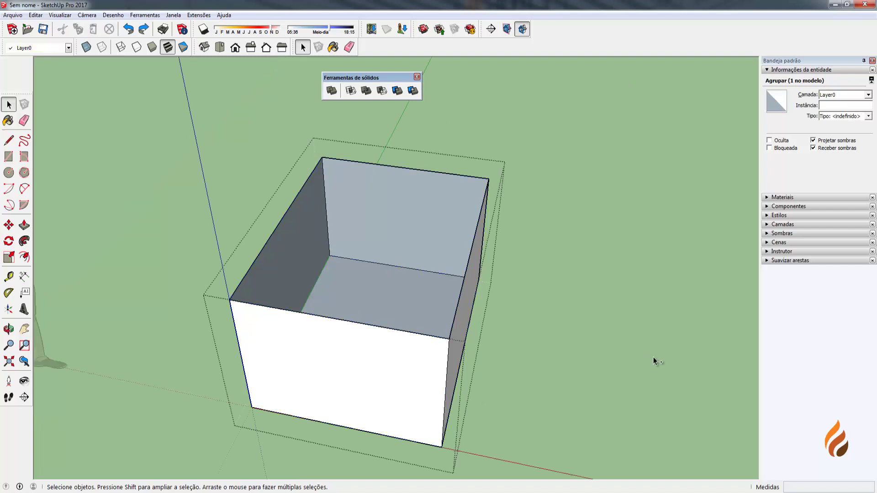
key(ctrl+z)
click(409, 261)
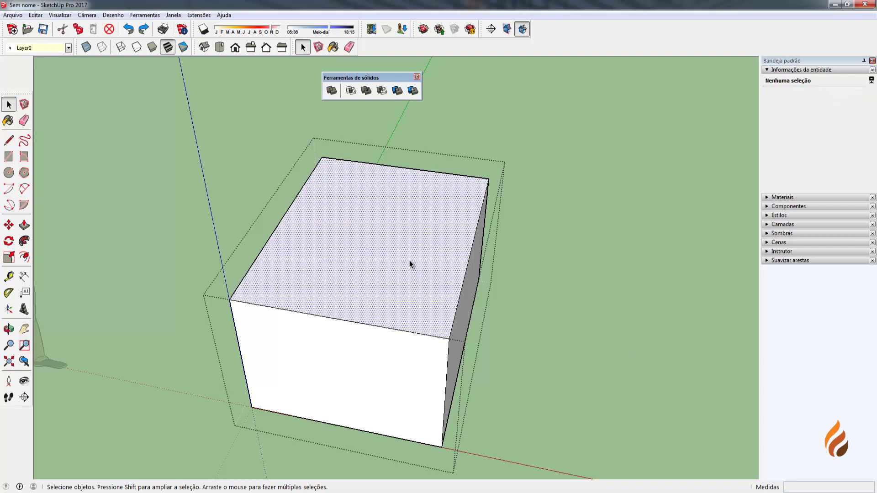
Draw a loose line inside the group from the top face past the box's side, then exit and select the group.
mouse_move(409, 260)
middle_down()
mouse_move(418, 310)
mouse_move(415, 300)
middle_up()
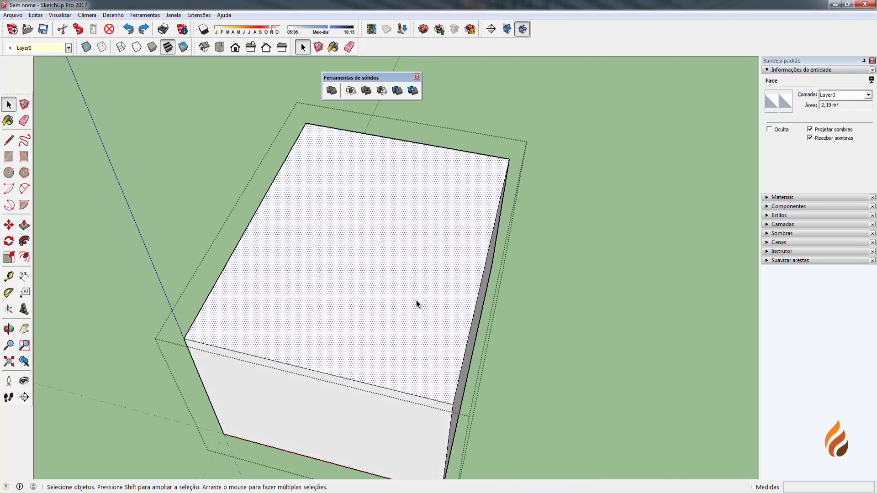
key(l)
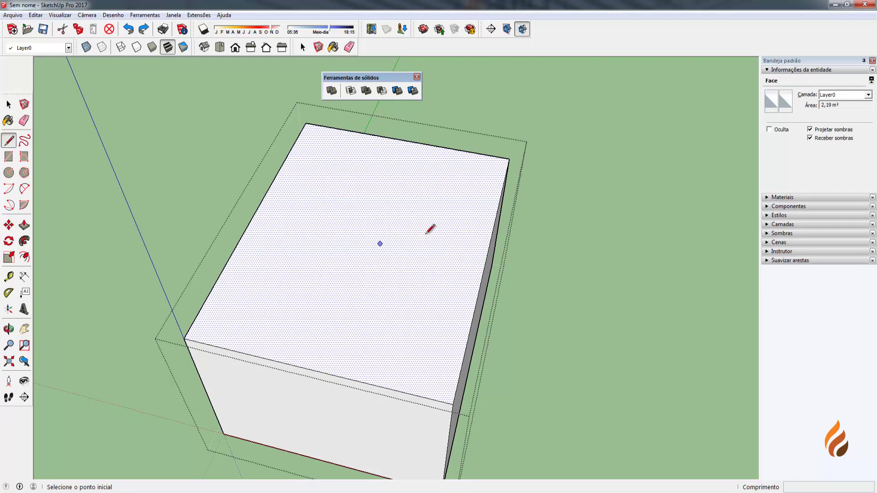
click(370, 208)
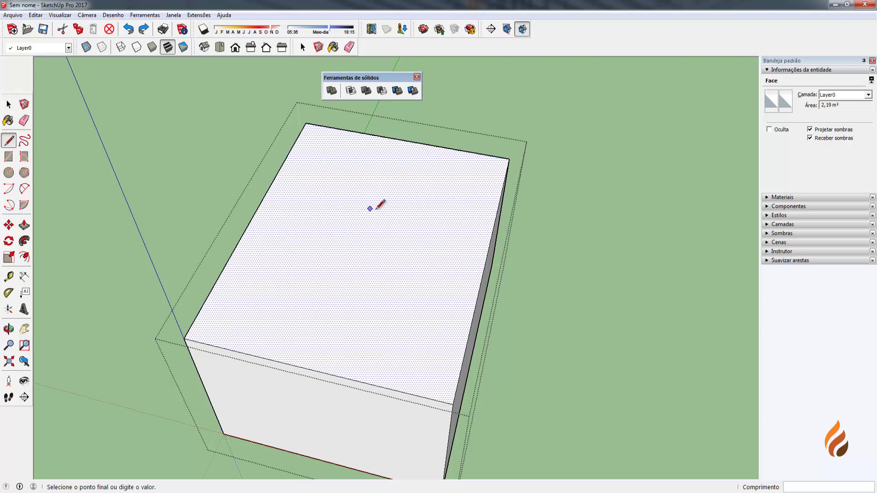
click(595, 278)
key(Escape)
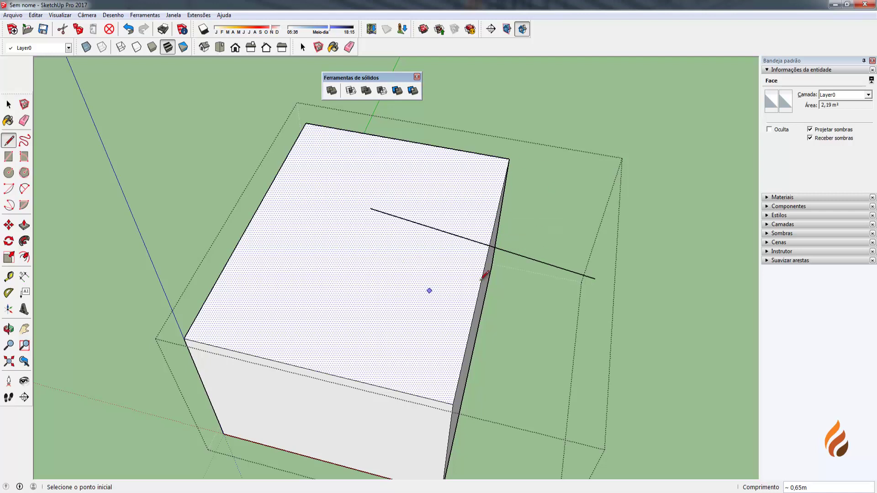
key(space)
click(655, 258)
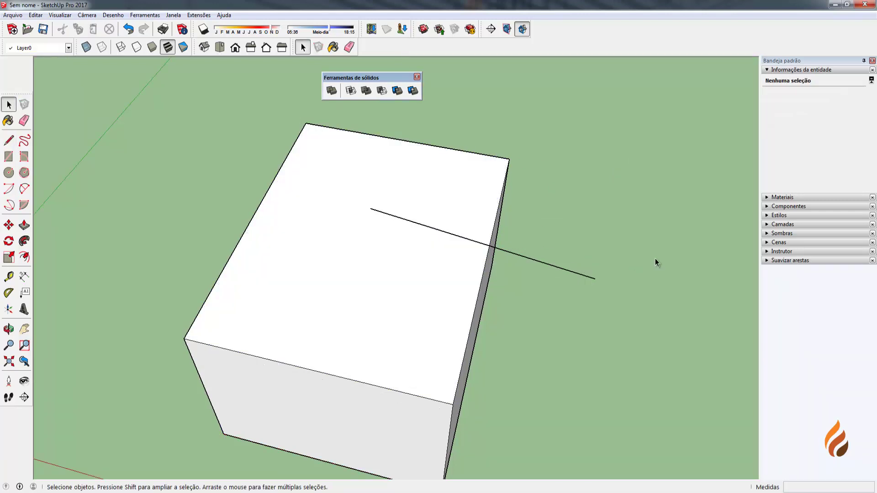
click(398, 283)
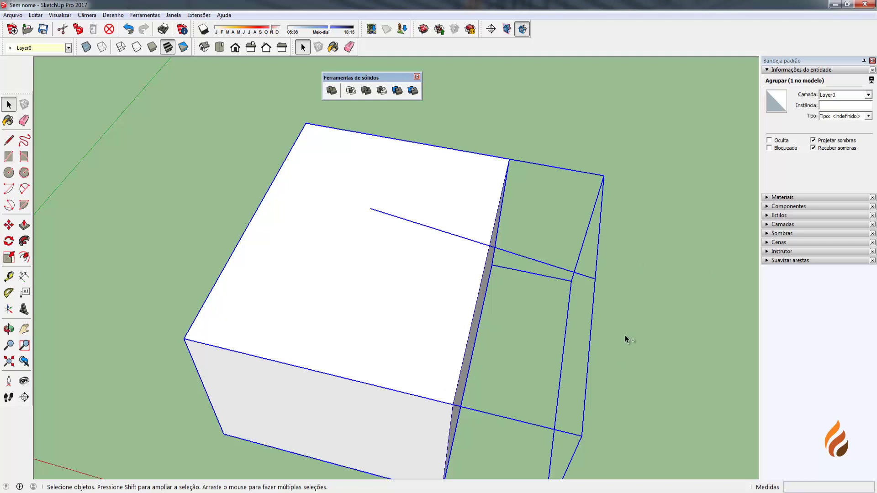
Undo the loose line and select the box group again to check its entity information.
key(ctrl+z)
key(ctrl+z)
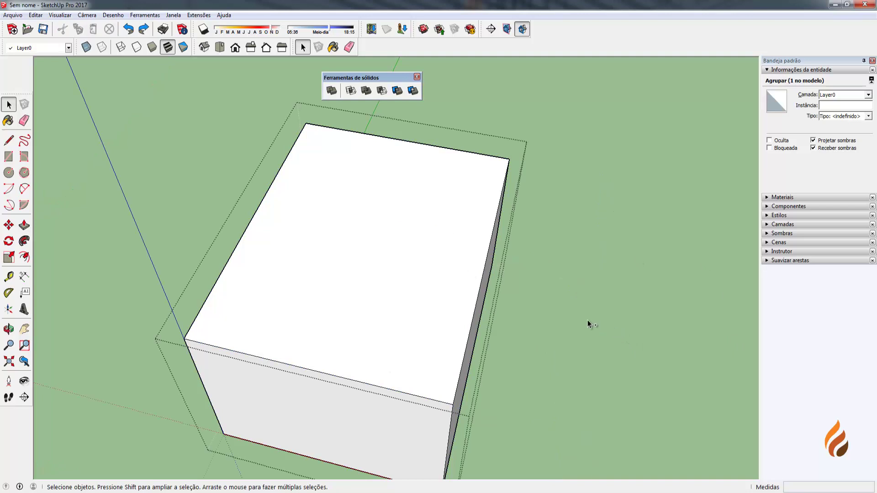
key(ctrl+z)
middle_drag(438, 273, 398, 236)
click(400, 237)
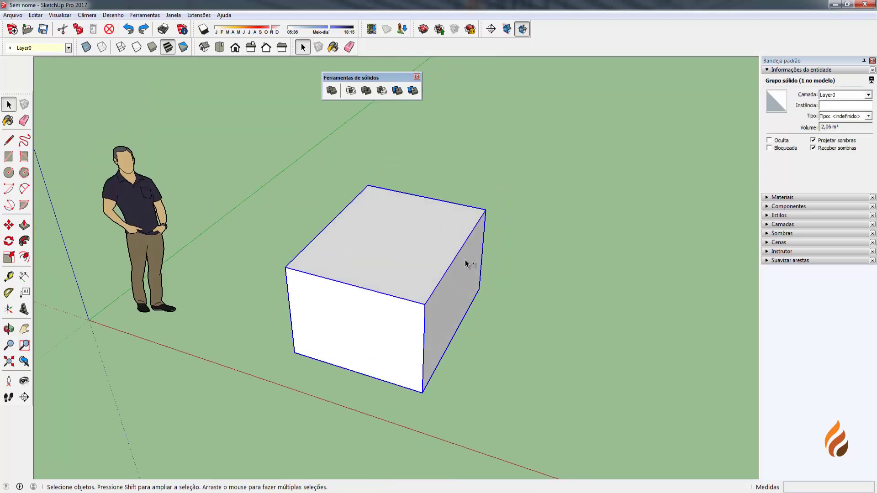
Copy the box group with the Move tool to a free spot beside the original.
middle_drag(469, 254, 467, 312)
middle_drag(561, 326, 434, 291)
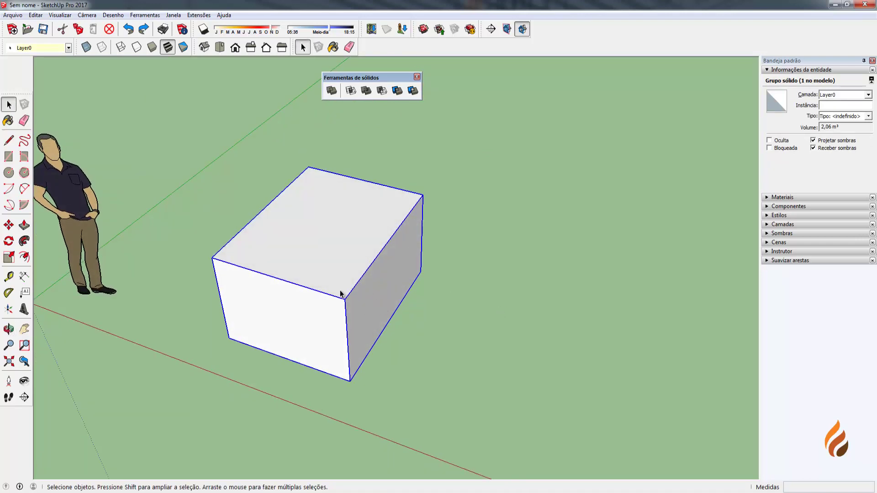
key(m)
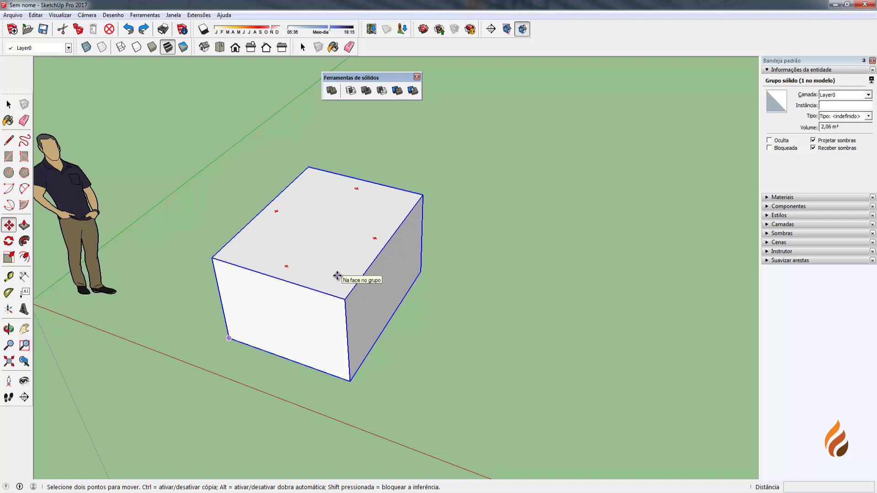
click(337, 275)
key(ctrl)
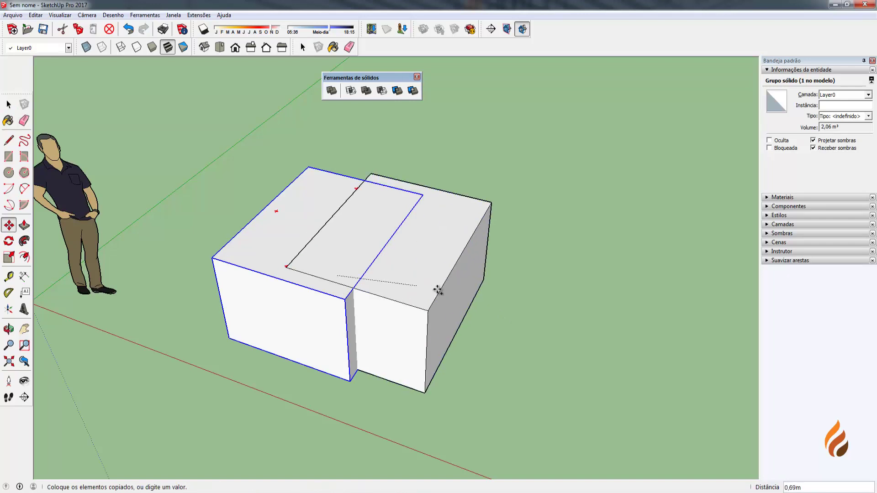
click(590, 212)
key(space)
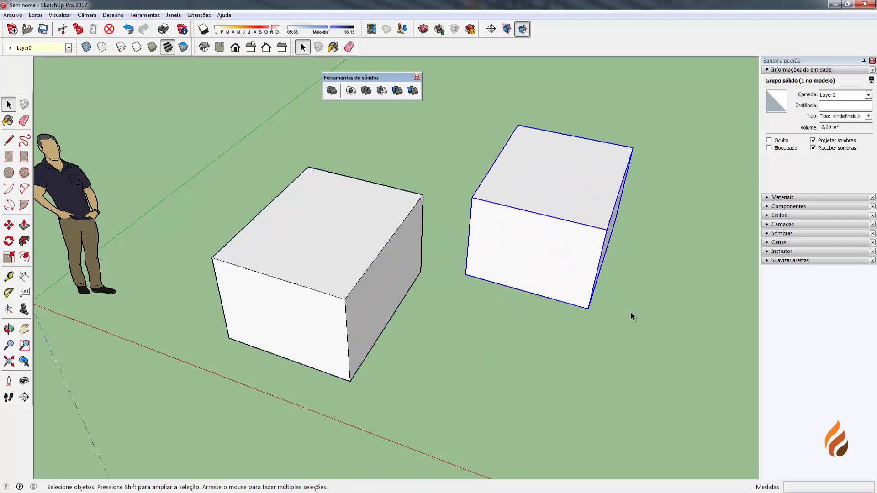
Select the copied box with a selection window and delete it.
click(637, 335)
drag(623, 391, 532, 249)
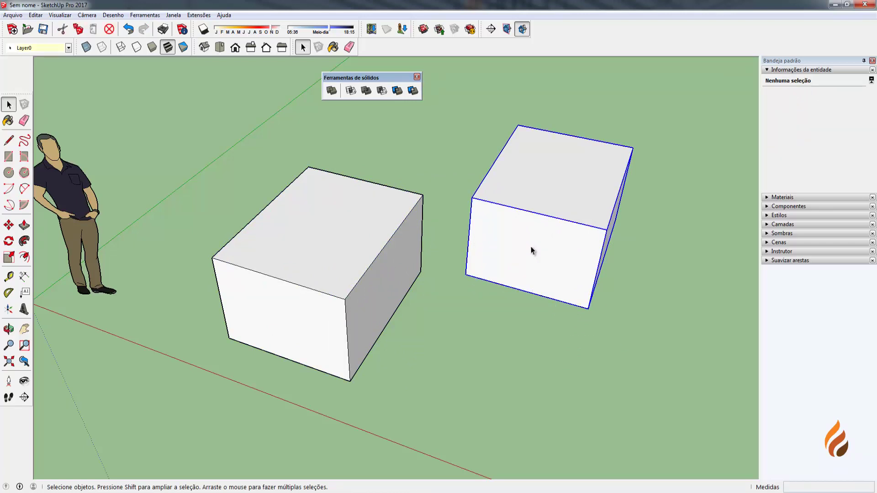
key(Delete)
Draw a circle with a radius of about 0.70 m on the ground beside the box.
mouse_move(529, 354)
middle_down()
mouse_move(533, 365)
mouse_move(524, 357)
middle_up()
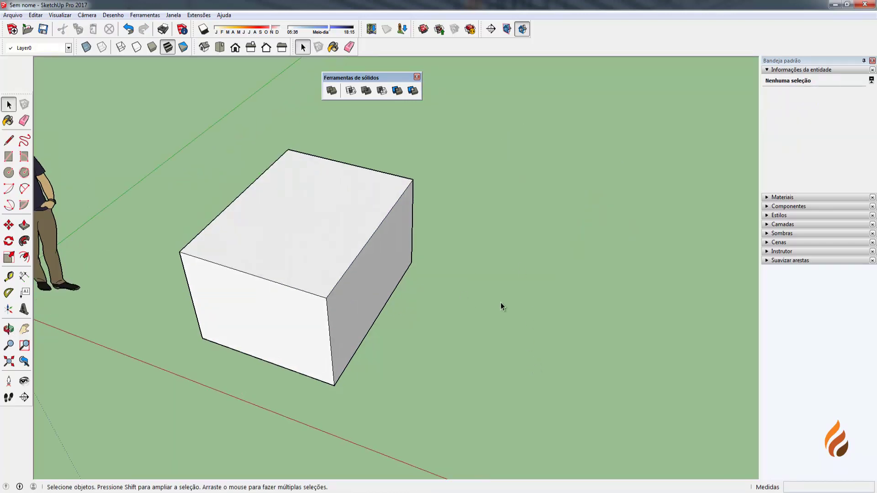
key(c)
scroll(491, 301, down, 2)
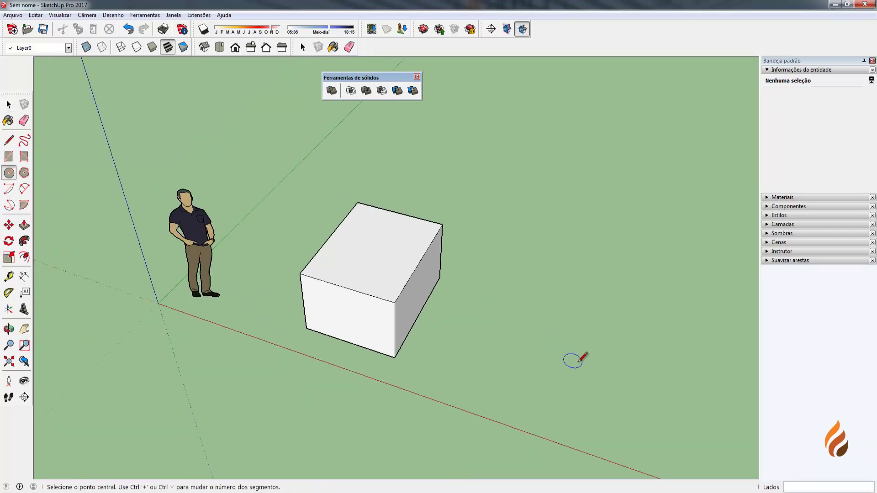
click(579, 363)
click(632, 346)
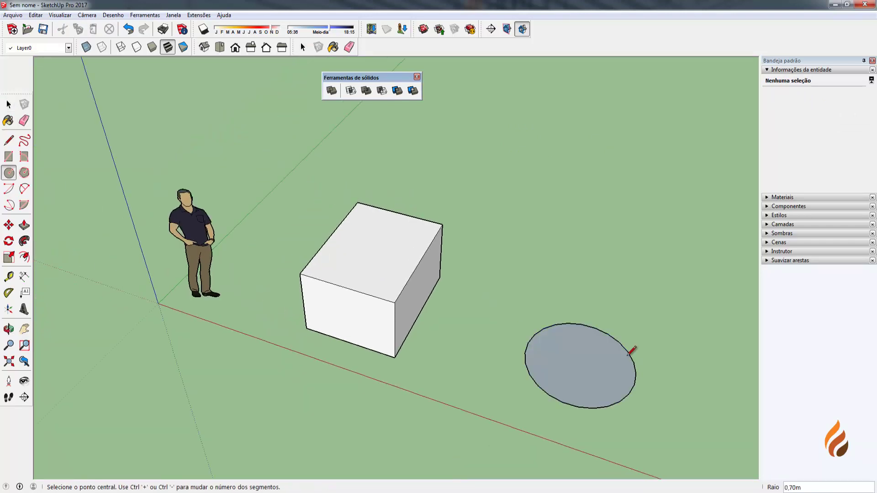
Extrude the circle upward into a tall cylinder with Push/Pull.
key(space)
click(611, 368)
middle_drag(611, 368, 611, 374)
key(p)
click(611, 374)
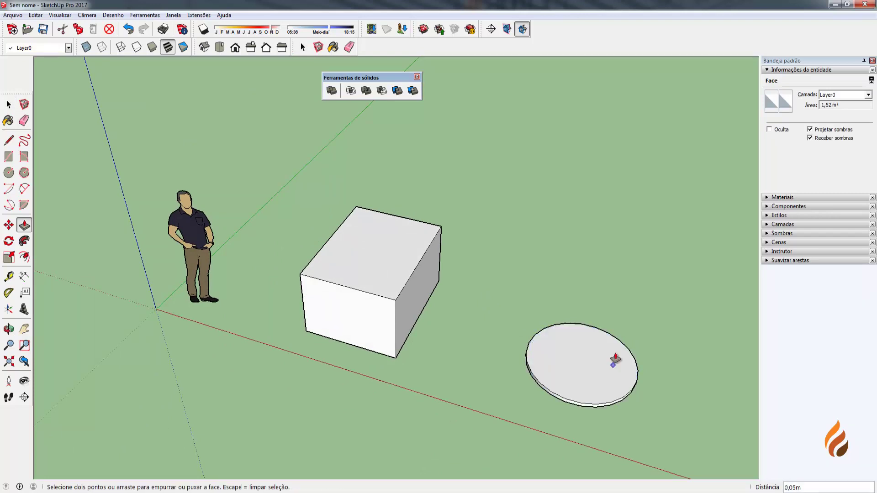
click(604, 355)
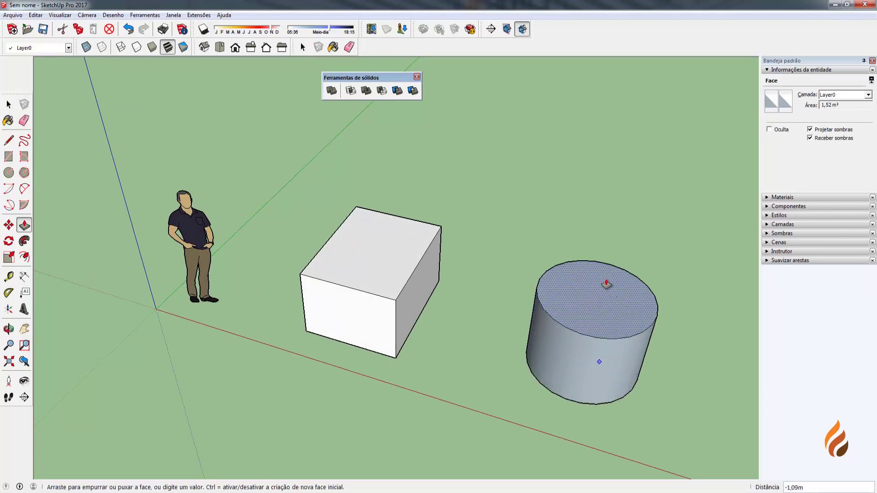
click(613, 255)
key(space)
scroll(617, 298, up, 3)
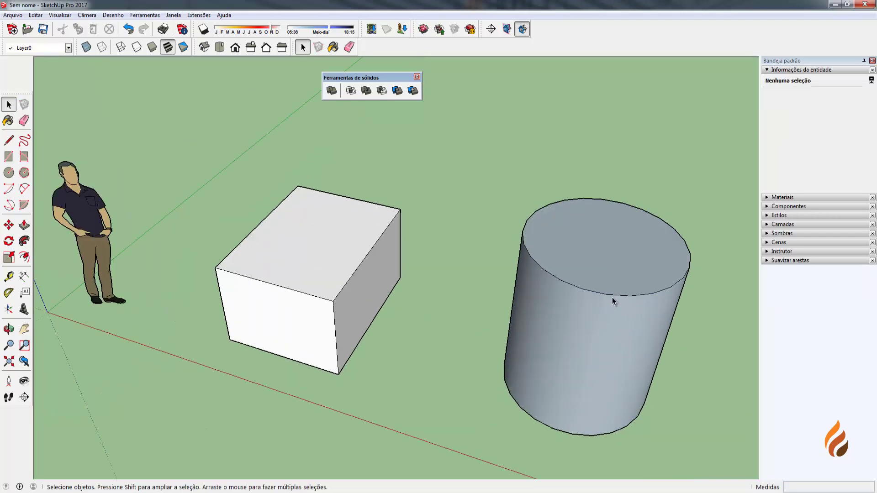
Reverse all faces of the cylinder and turn its whole geometry into a group.
triple_click(607, 301)
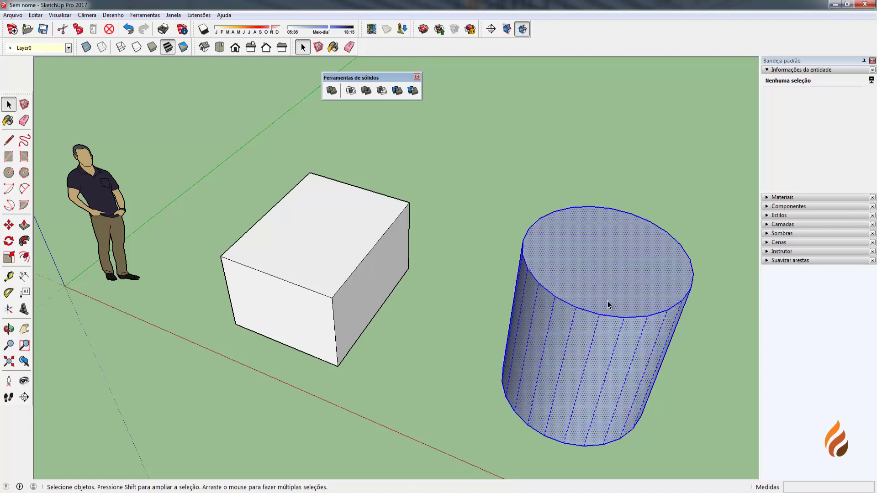
right_click(608, 301)
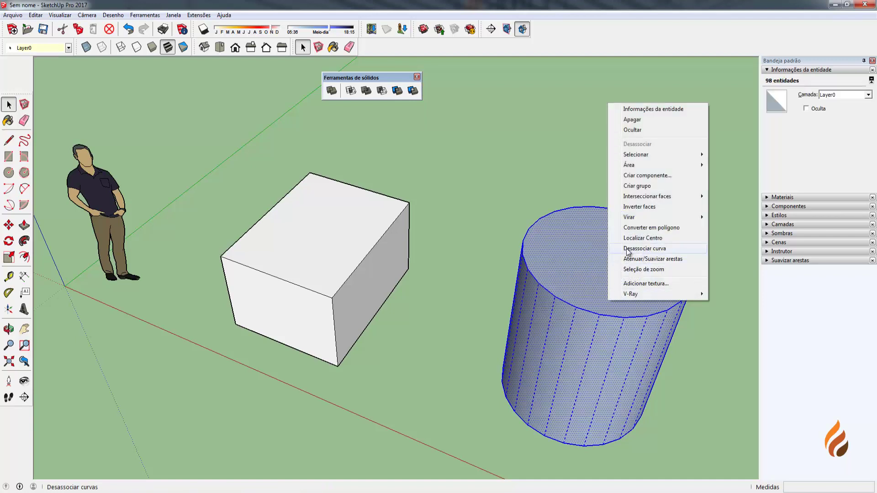
click(634, 208)
right_click(576, 293)
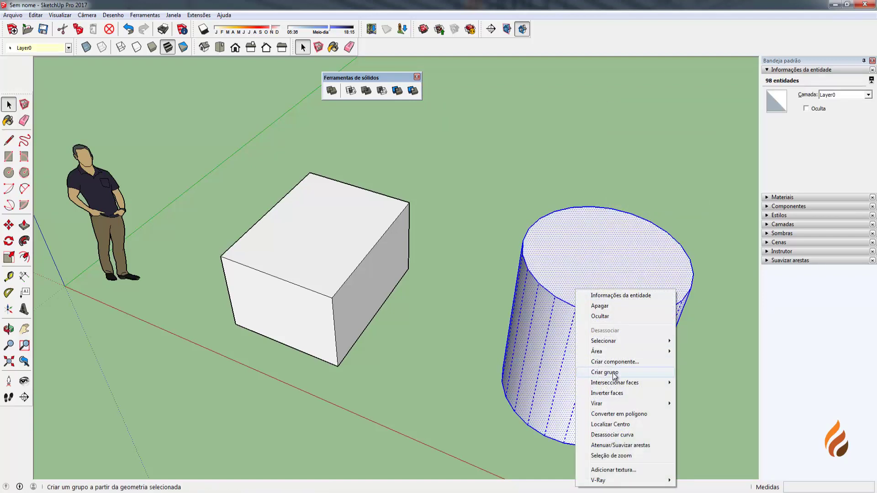
click(604, 373)
click(497, 456)
middle_drag(498, 456, 514, 365)
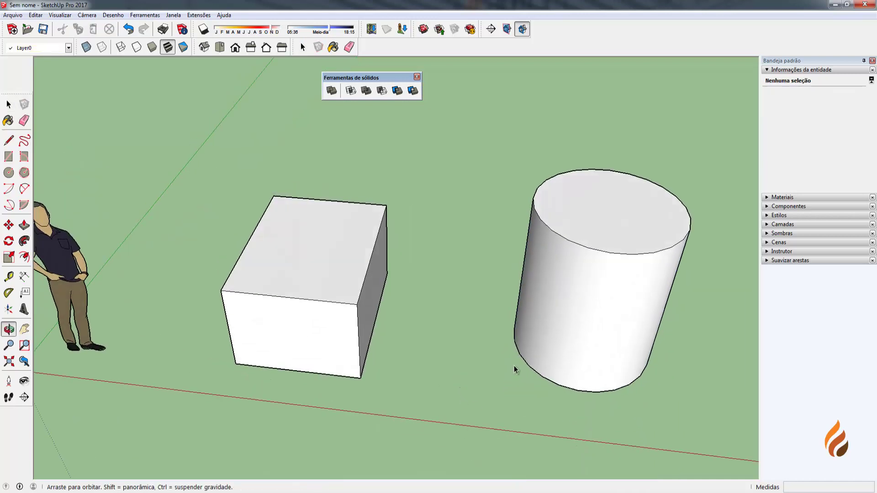
Select the cylinder group to check in its entity information whether it counts as a solid.
click(604, 262)
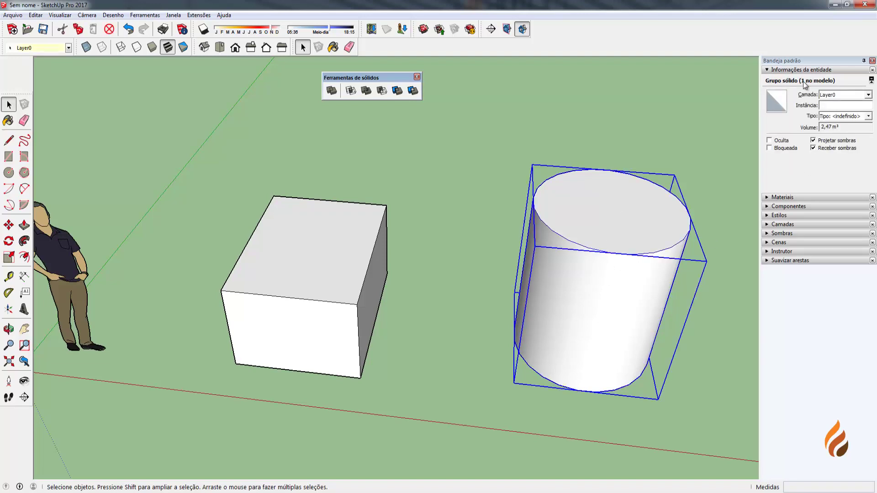
click(722, 206)
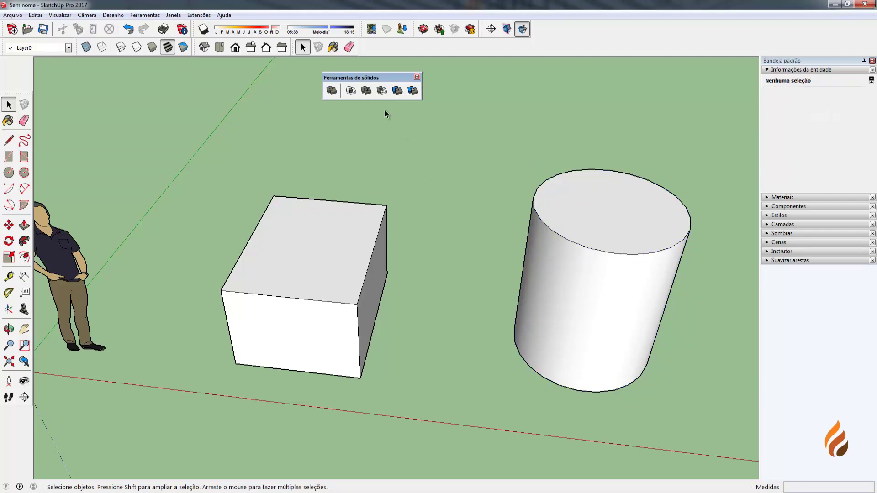
click(332, 91)
Move the cylinder group about 1.88 m so that it partly overlaps the box.
click(637, 302)
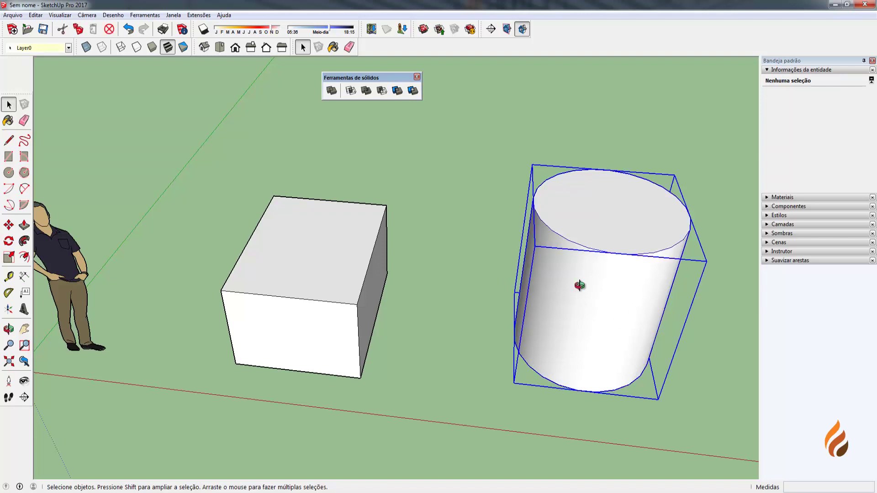
middle_drag(579, 287, 580, 342)
key(m)
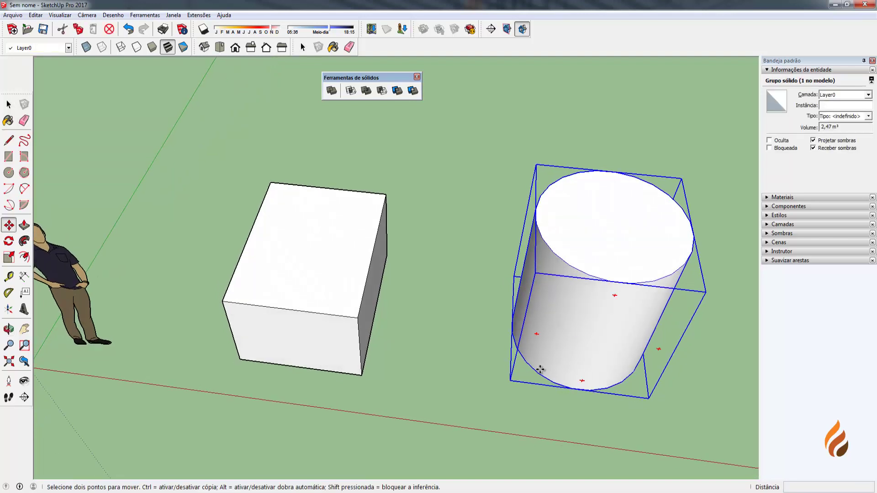
click(541, 370)
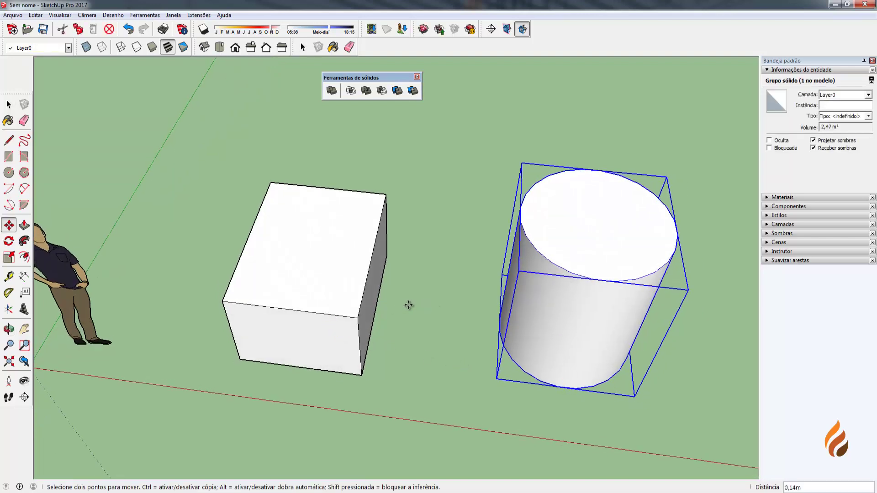
click(567, 387)
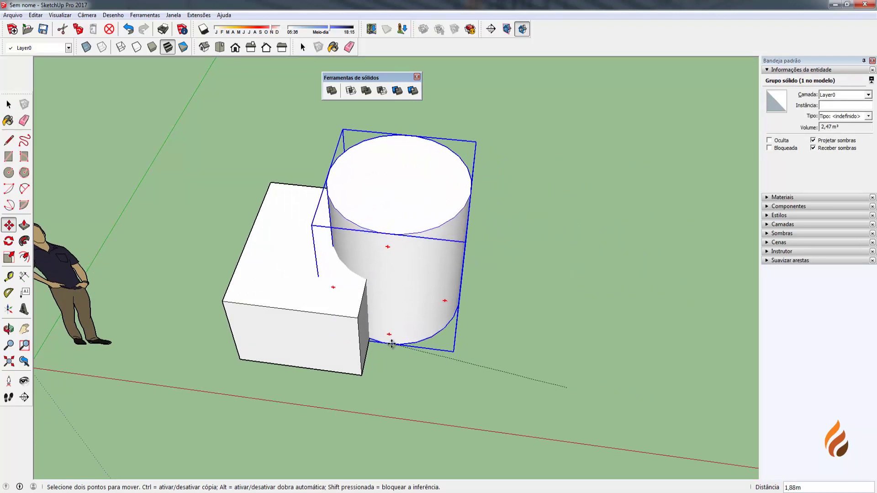
click(391, 344)
key(space)
Select the overlapping cylinder and box in turn to check whether they are separate groups.
click(403, 358)
middle_drag(403, 358, 470, 240)
click(401, 245)
click(337, 290)
middle_drag(336, 289, 446, 229)
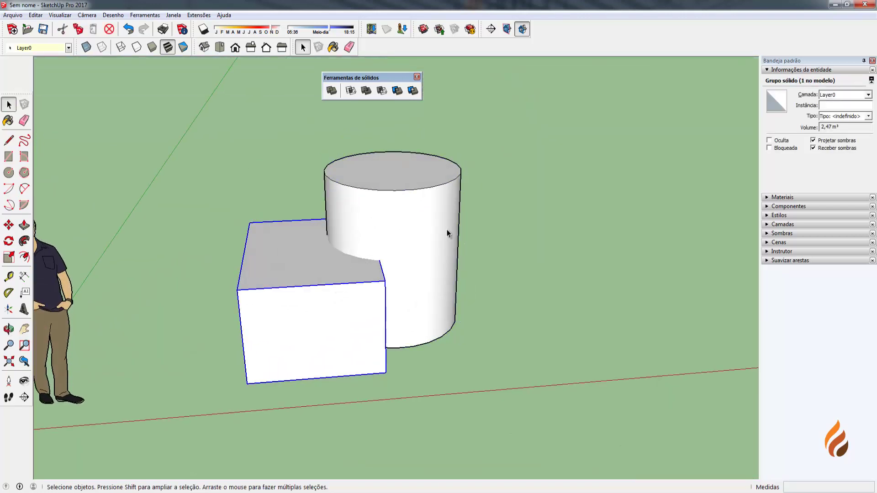
click(446, 229)
click(560, 288)
scroll(393, 227, up, 2)
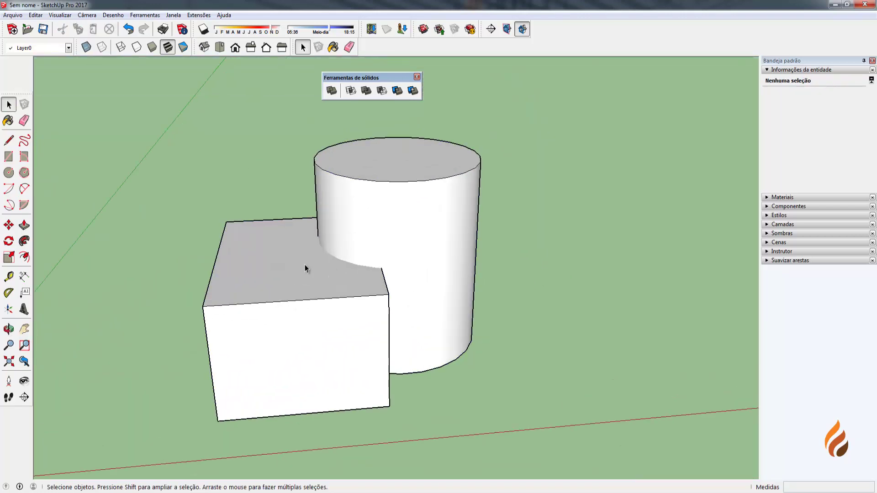
middle_drag(319, 245, 585, 309)
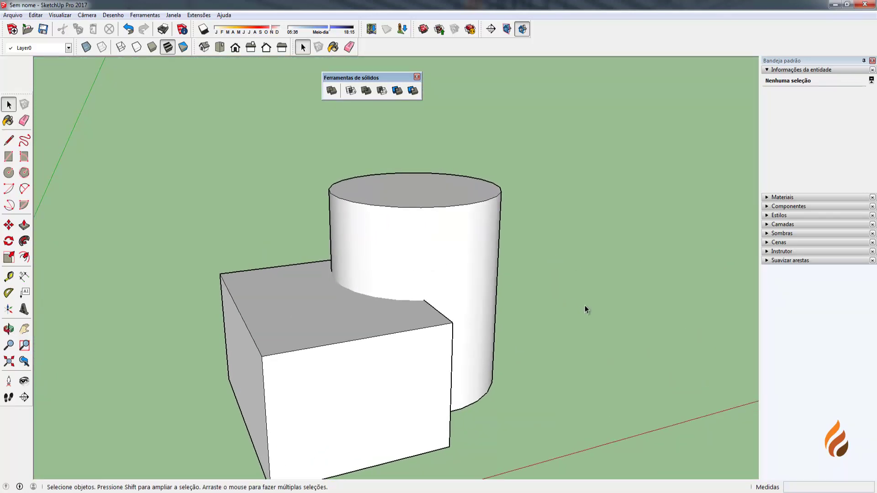
Combine the cylinder and the box into one solid with the Outer Shell tool.
click(332, 91)
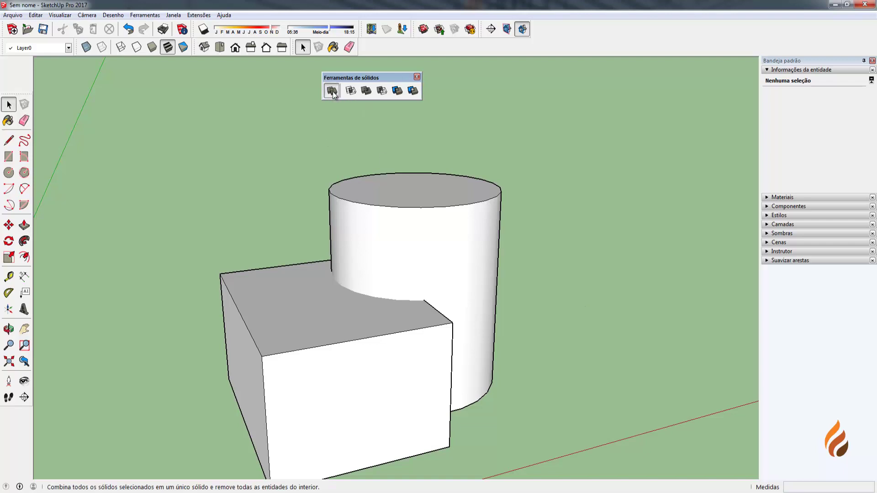
click(411, 196)
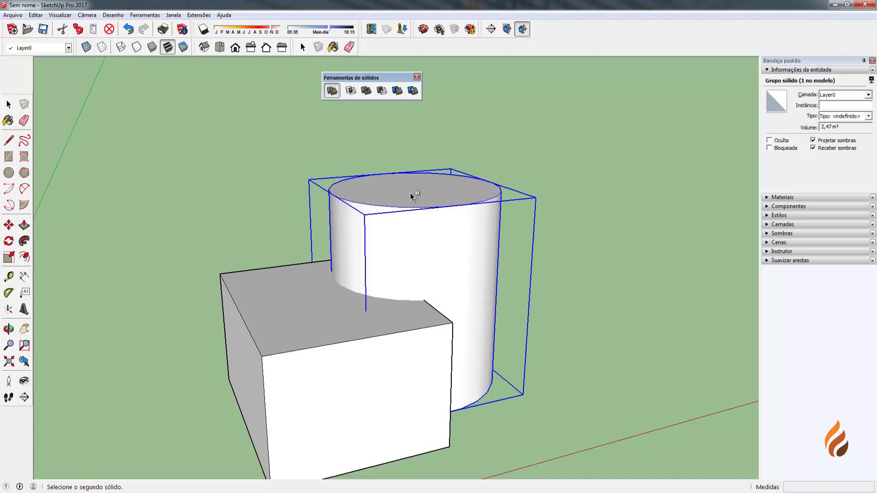
click(309, 309)
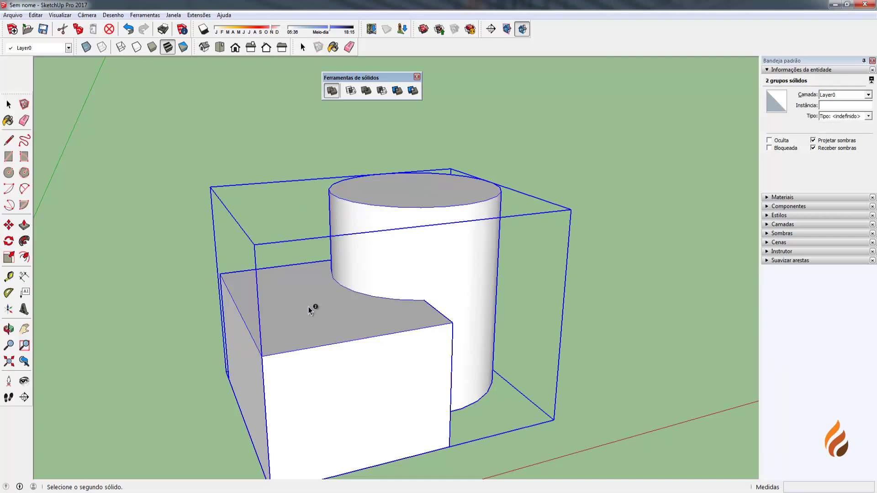
key(space)
Select the combined shape at several places to check whether it behaves as a single group.
click(618, 290)
middle_drag(618, 290, 432, 274)
click(431, 274)
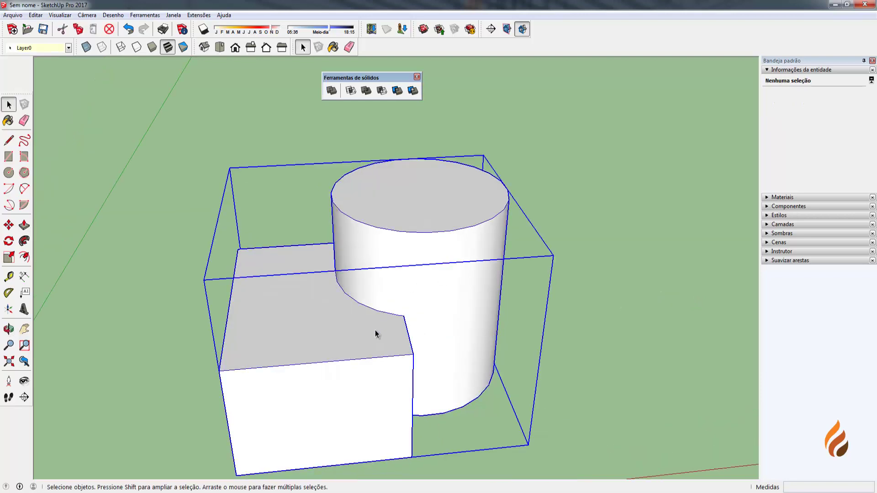
click(621, 254)
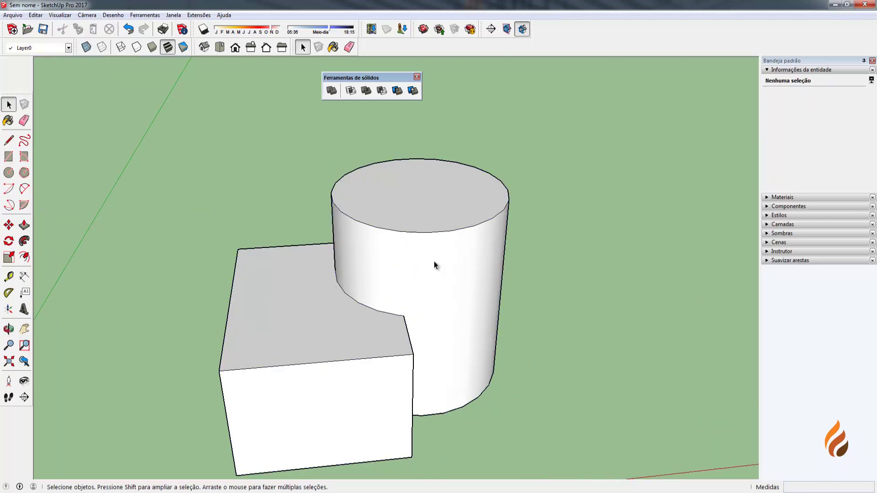
click(362, 315)
click(632, 303)
click(404, 293)
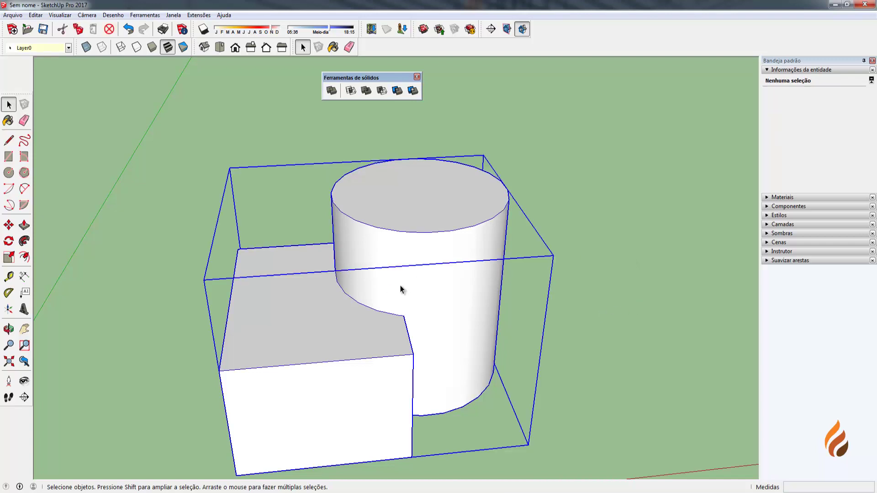
click(514, 322)
Undo the outer shell and the cylinder's move onto the box.
key(ctrl+z)
key(ctrl+z)
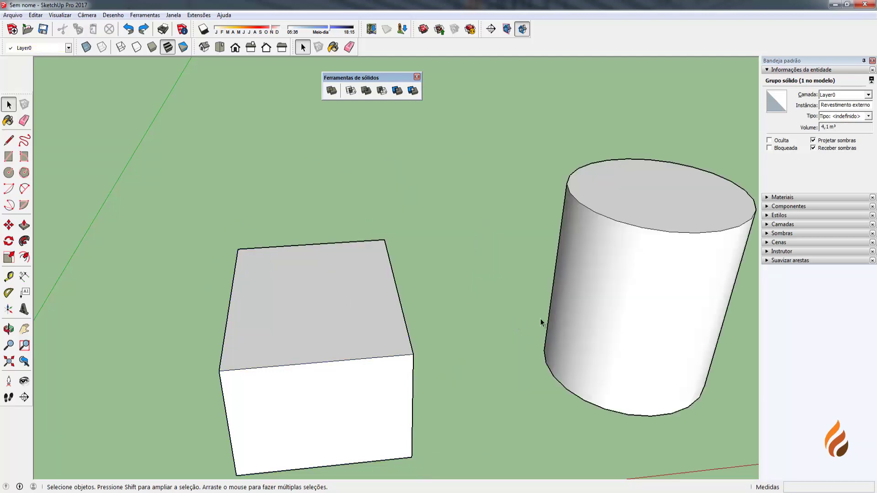
click(555, 363)
scroll(533, 367, down, 2)
middle_drag(532, 367, 467, 328)
click(467, 328)
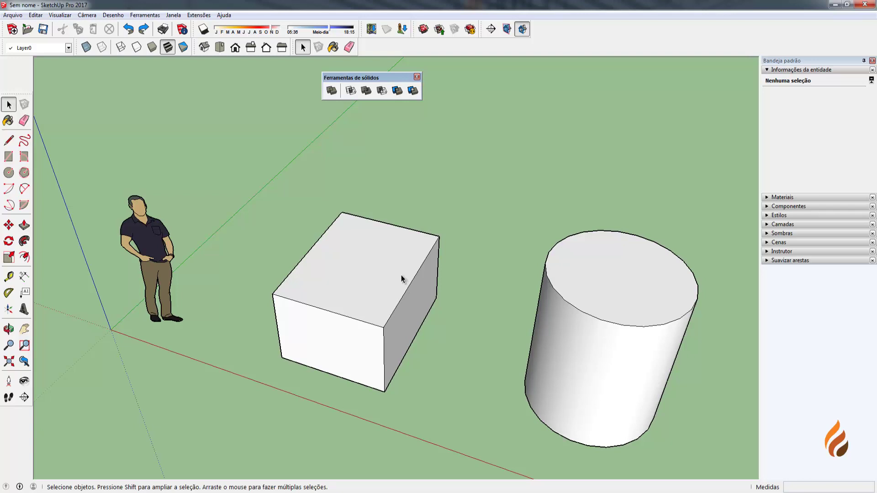
Move the cylinder group about 1.93 m back into the box so the two solids overlap.
click(627, 349)
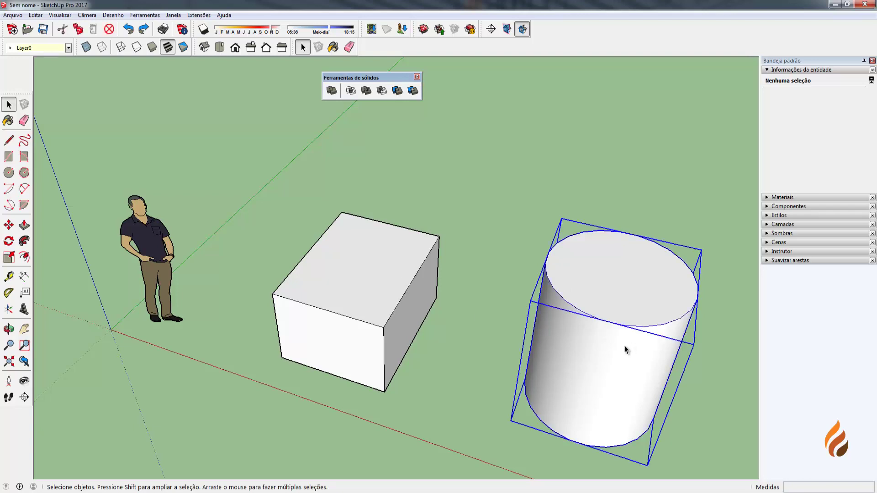
key(m)
click(598, 361)
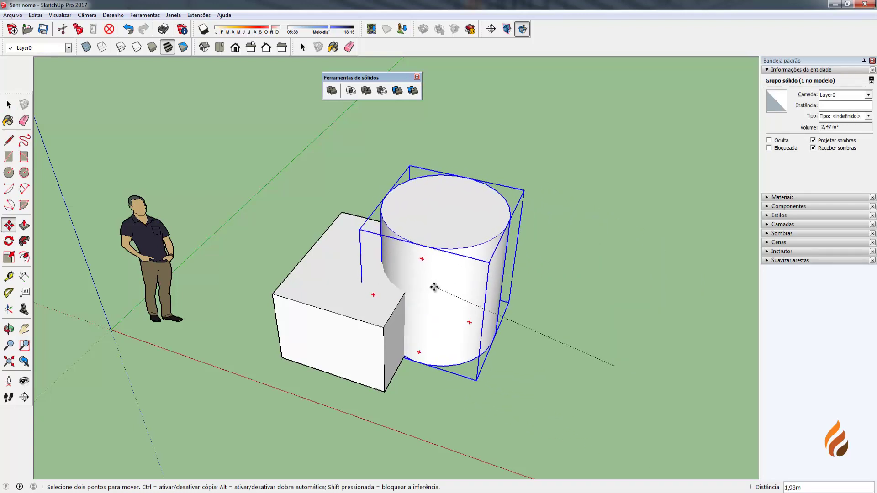
click(427, 286)
key(space)
click(544, 357)
Intersect the cylinder with the box using the Intersect solid tool, and inspect the remaining piece.
middle_drag(544, 357, 401, 172)
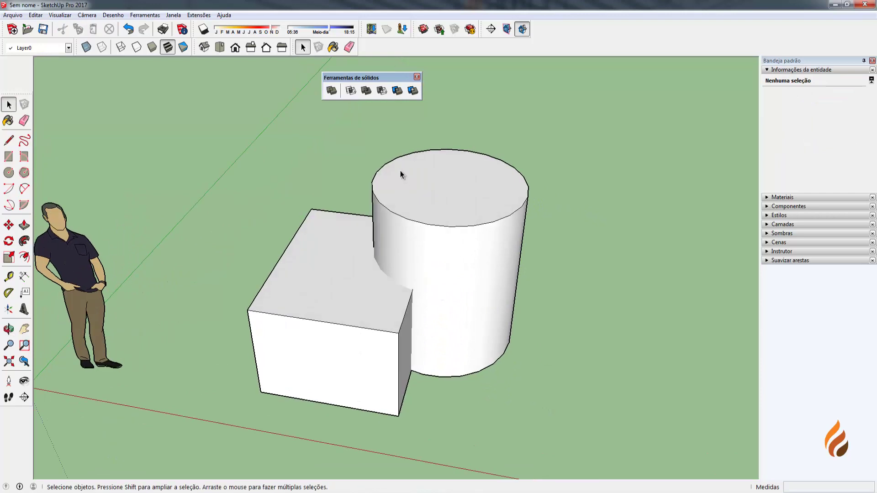
click(350, 91)
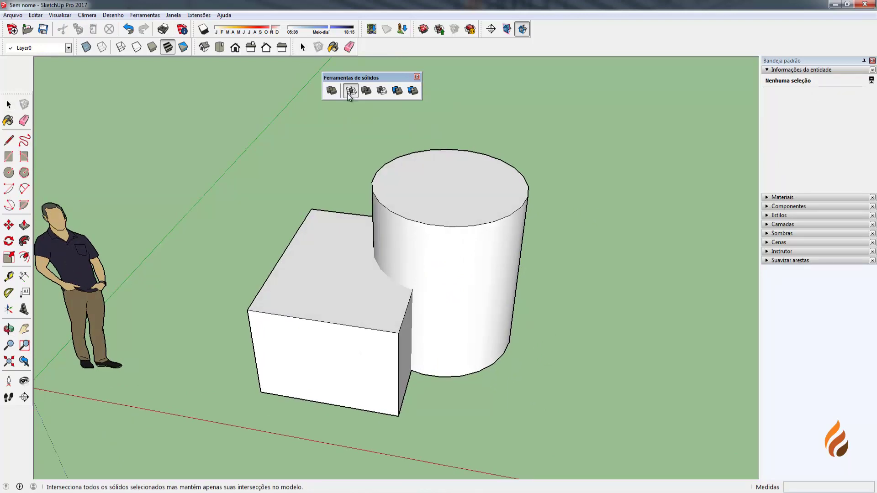
click(473, 181)
click(316, 250)
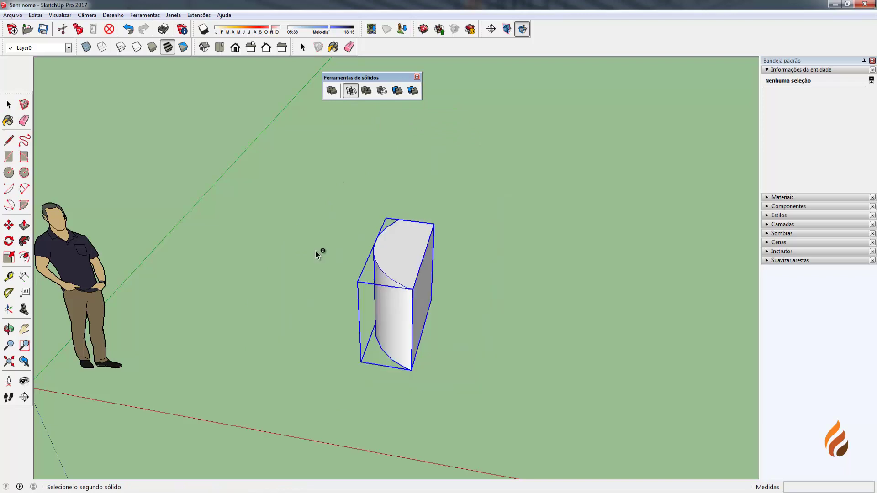
key(space)
scroll(401, 251, up, 3)
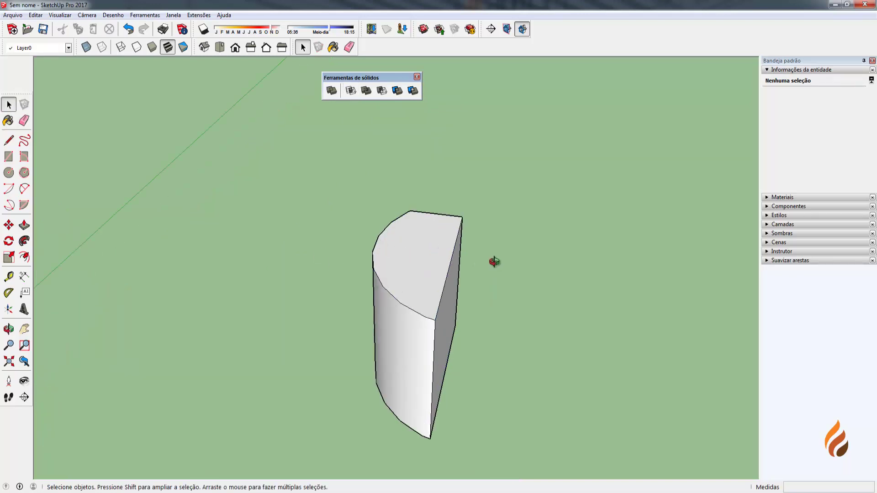
middle_drag(494, 261, 429, 165)
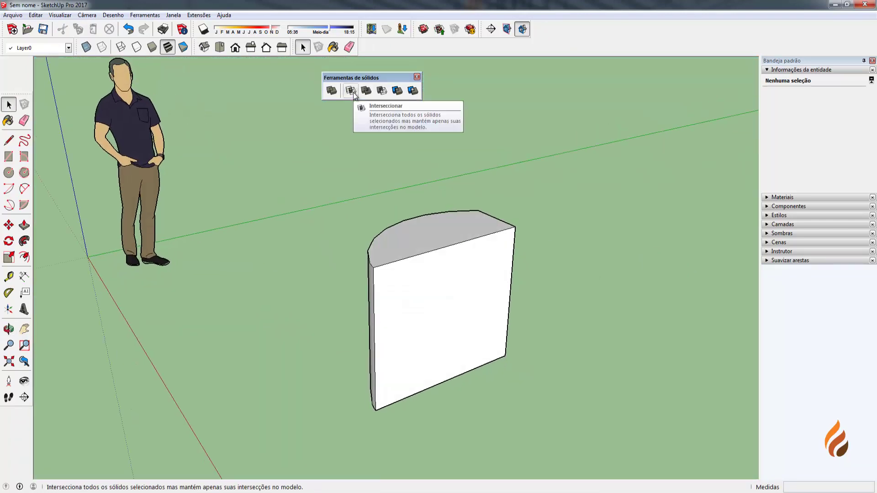
Undo the intersection and select the cylinder and the box in turn to check that both are separate groups.
key(ctrl+z)
scroll(521, 161, down, 2)
click(484, 212)
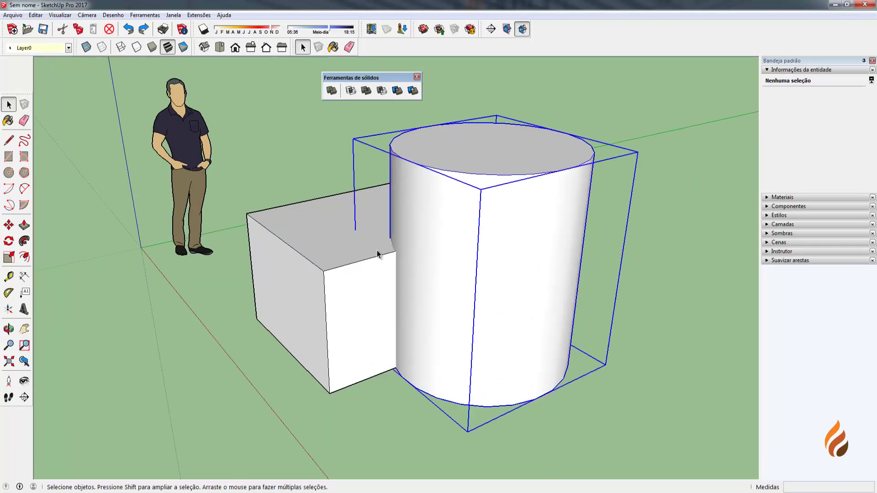
click(378, 253)
click(486, 252)
click(386, 241)
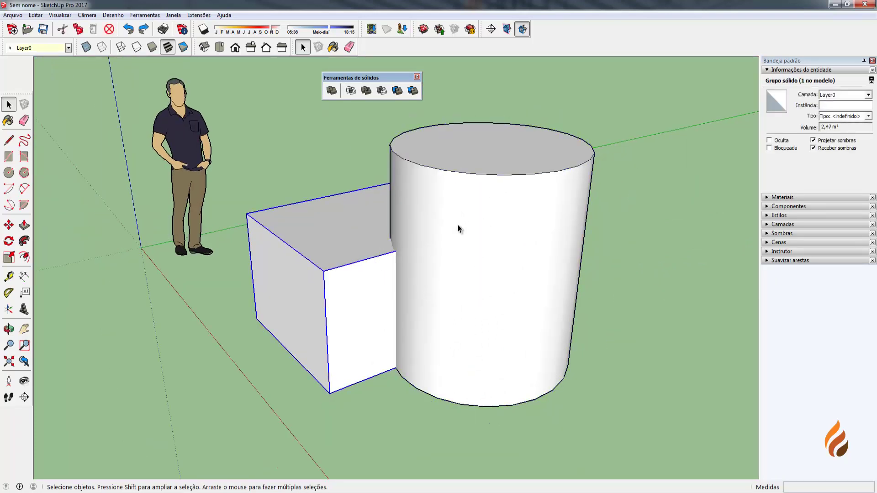
click(566, 249)
click(681, 265)
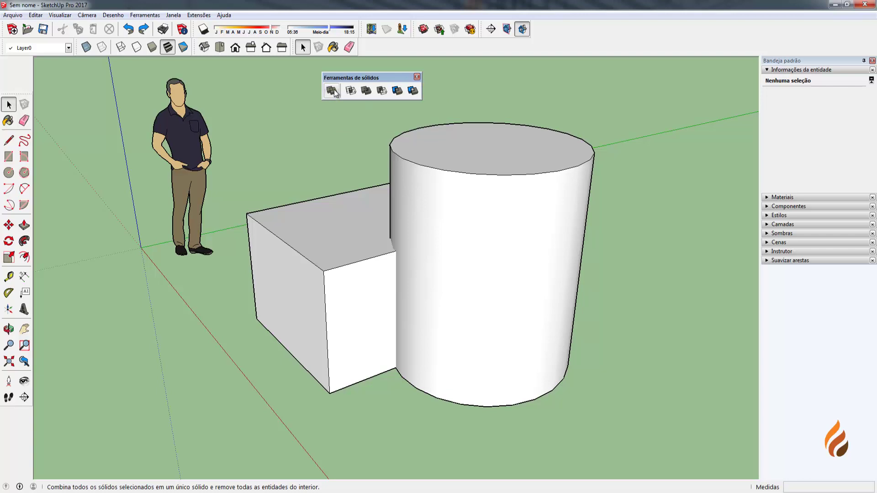
click(382, 90)
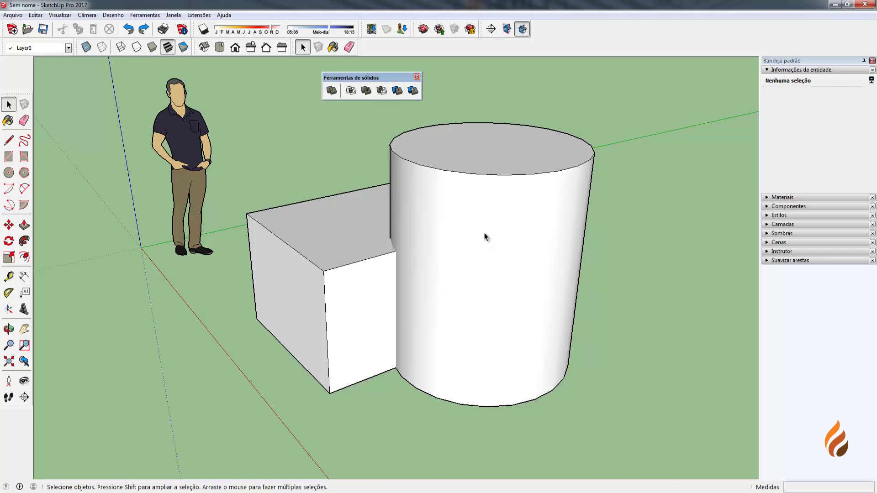
Subtract the cylinder from the box using the Subtract solid tool, and inspect the curved cut in the box.
middle_drag(483, 237, 435, 198)
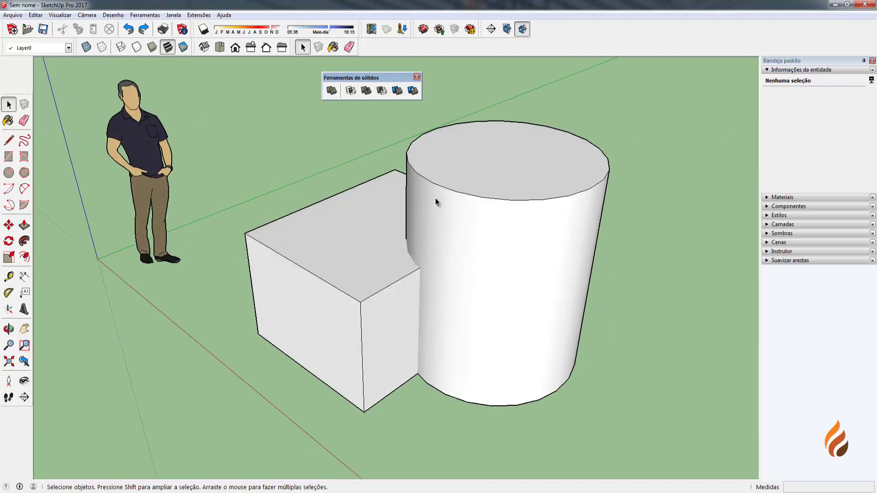
click(382, 95)
middle_drag(322, 291, 358, 387)
click(357, 388)
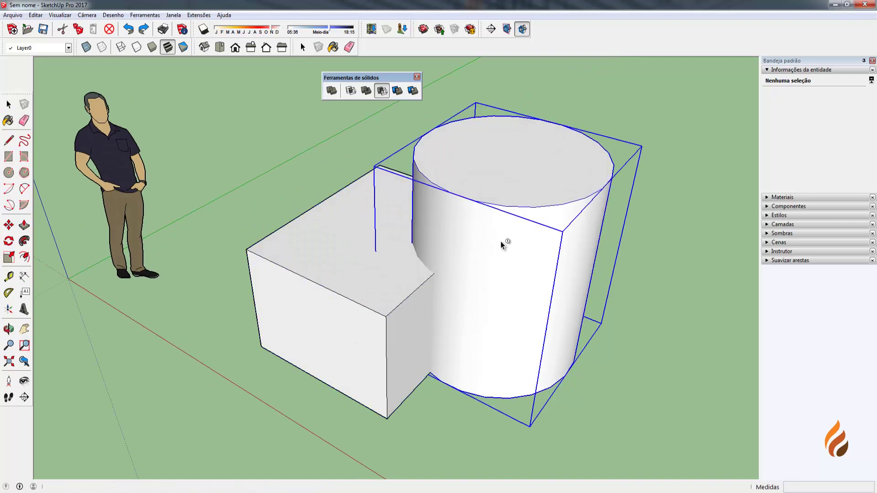
click(337, 272)
key(space)
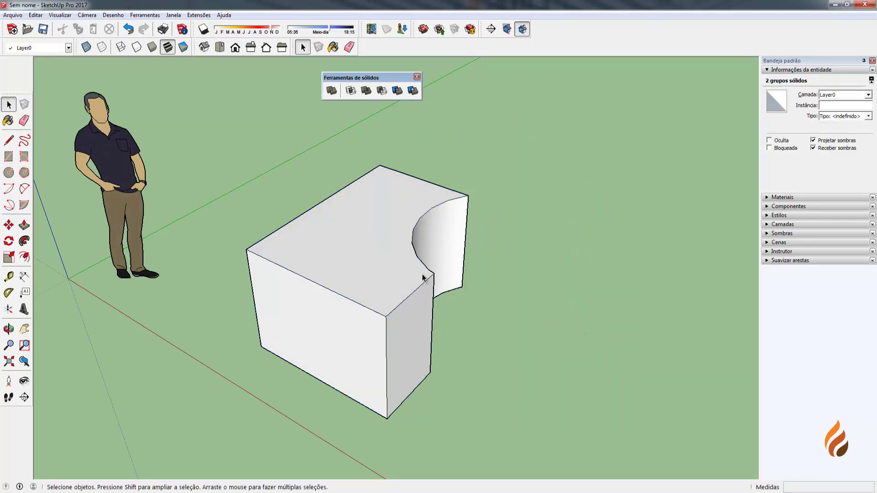
middle_drag(427, 333, 360, 242)
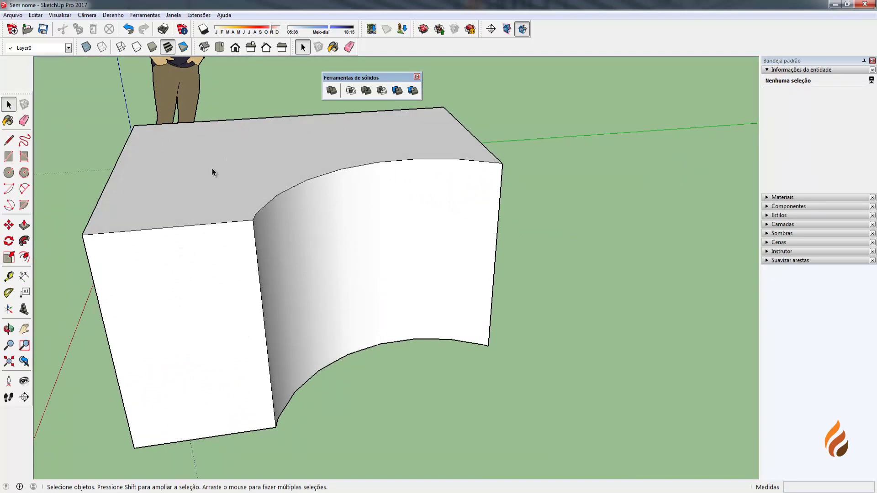
Undo the subtraction of the cylinder from the box.
key(ctrl+z)
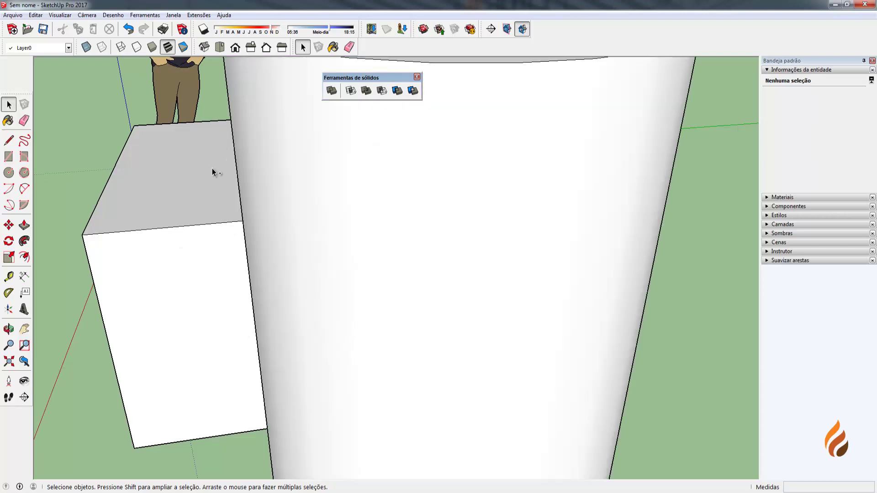
scroll(413, 265, down, 5)
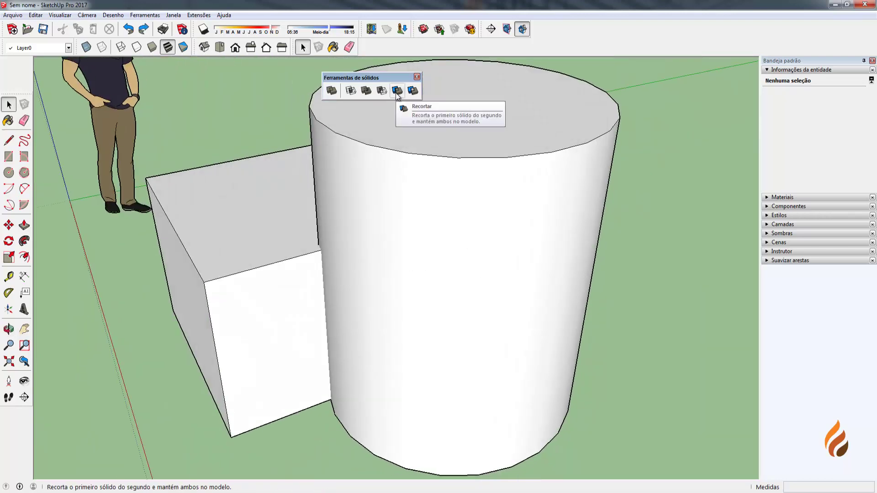
click(397, 92)
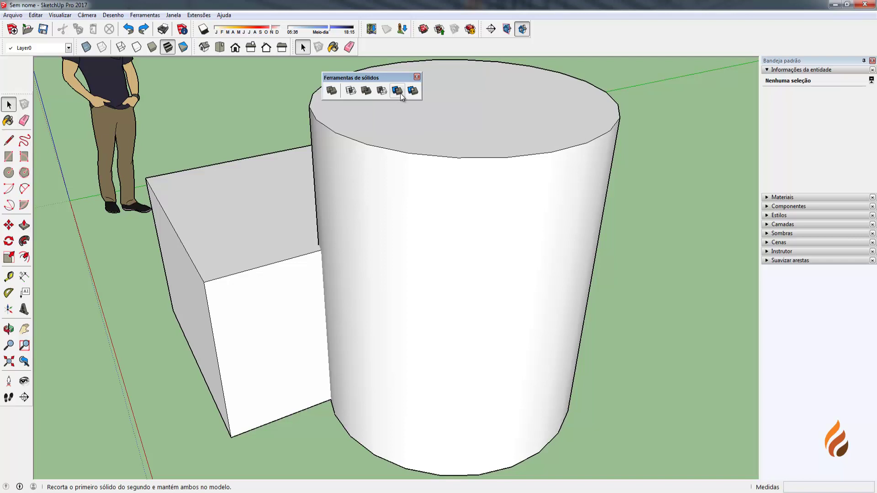
scroll(516, 233, down, 5)
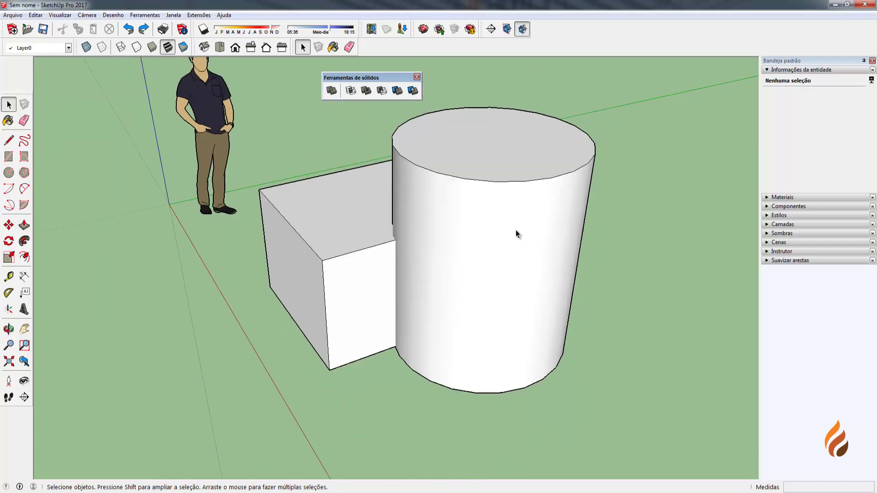
Trim the box with the cylinder using the Trim solid tool, keeping both solids in the model.
click(396, 90)
click(467, 169)
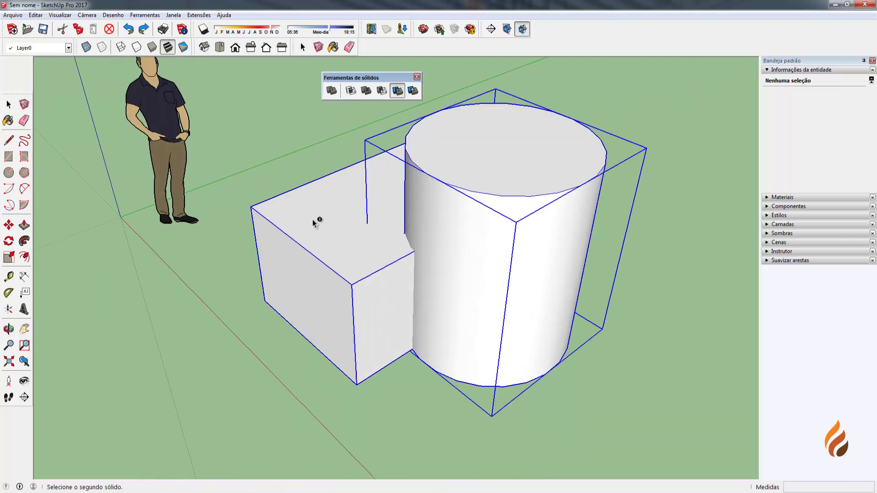
click(354, 265)
scroll(355, 264, down, 2)
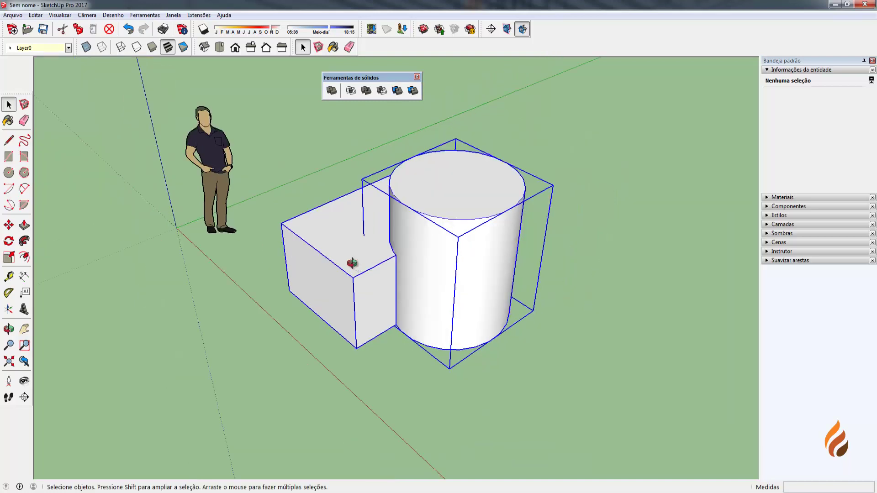
Move the cylinder away from the trimmed box and inspect the curved cut left in the box.
click(450, 239)
middle_drag(447, 247, 465, 250)
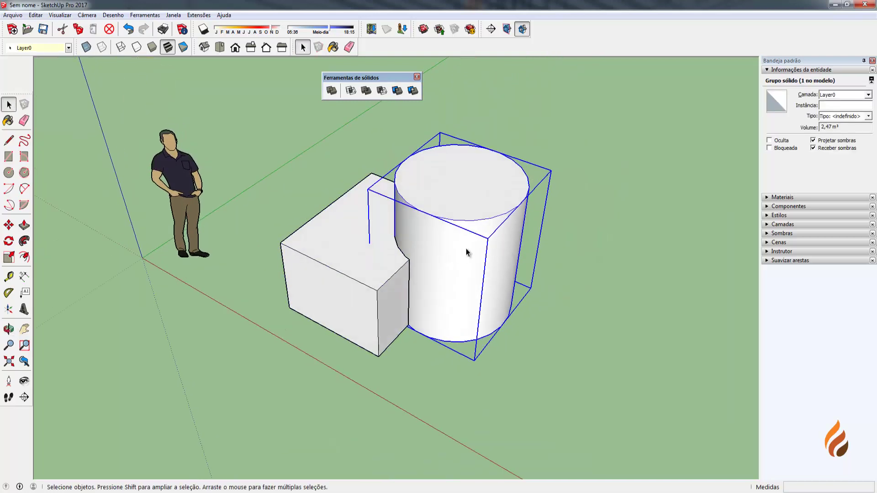
key(m)
click(495, 234)
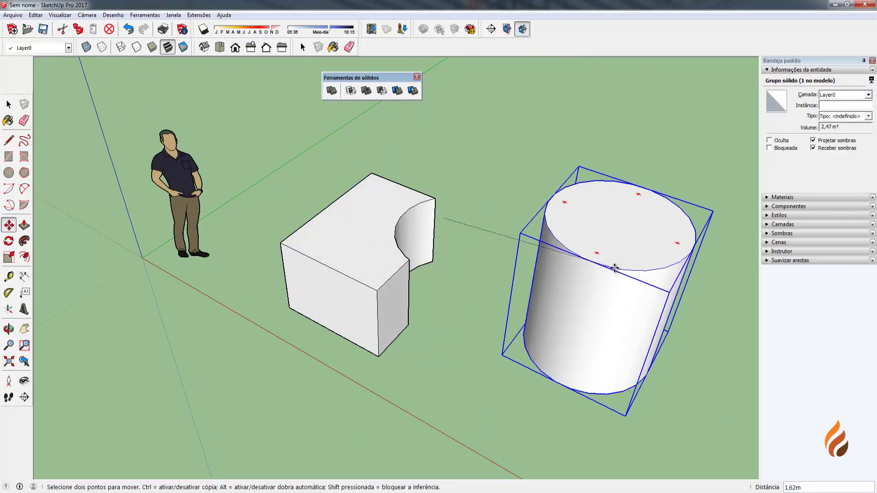
click(646, 275)
key(space)
click(528, 372)
scroll(463, 287, up, 3)
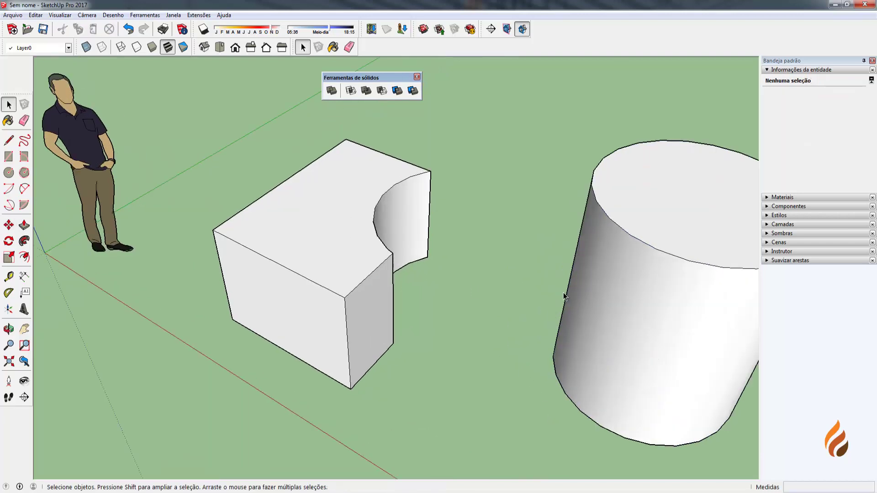
scroll(310, 184, up, 3)
middle_drag(310, 184, 366, 250)
scroll(386, 232, up, 5)
scroll(327, 224, down, 3)
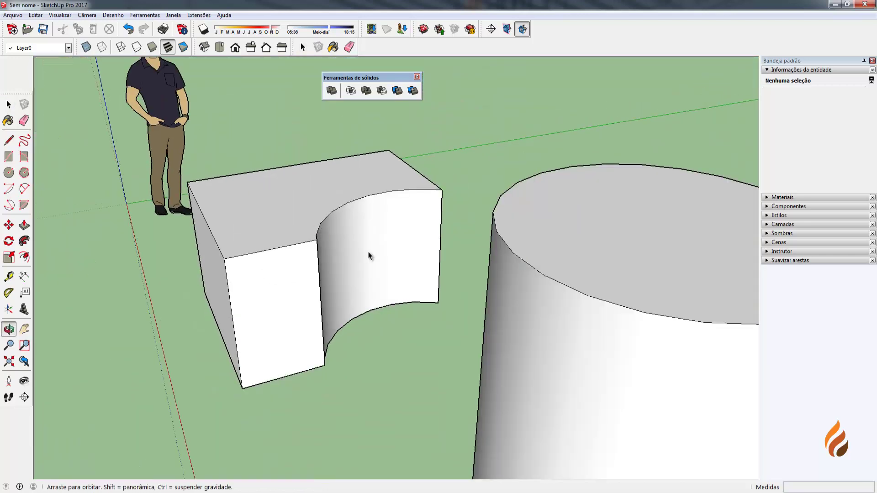
scroll(351, 235, down, 3)
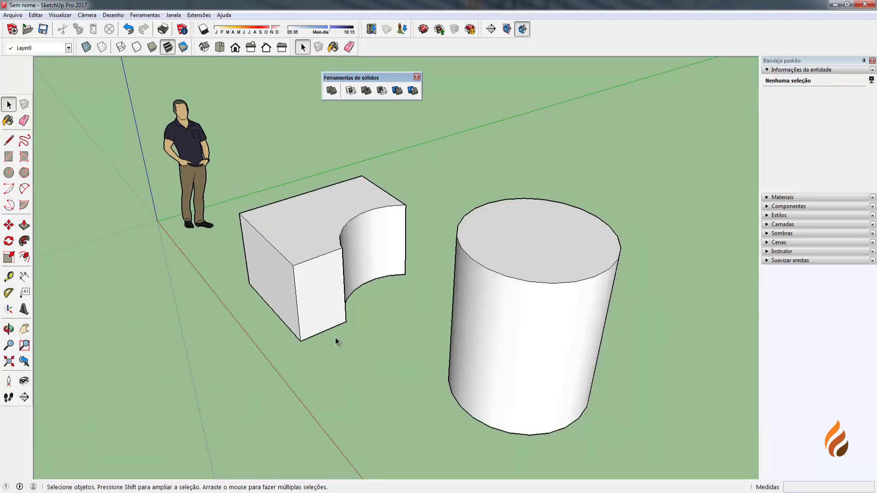
Undo the cylinder's move and the trim, and select the box and the cylinder in turn to check both groups.
key(ctrl+z)
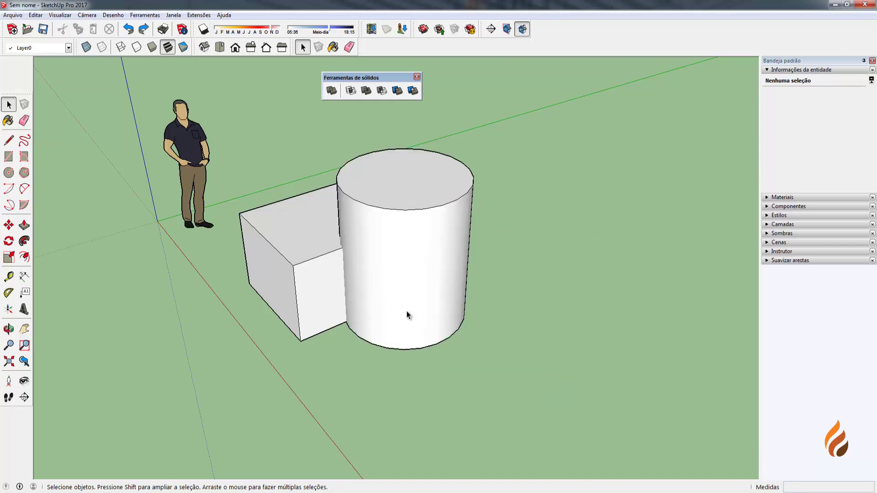
middle_drag(407, 314, 418, 266)
click(418, 265)
click(342, 261)
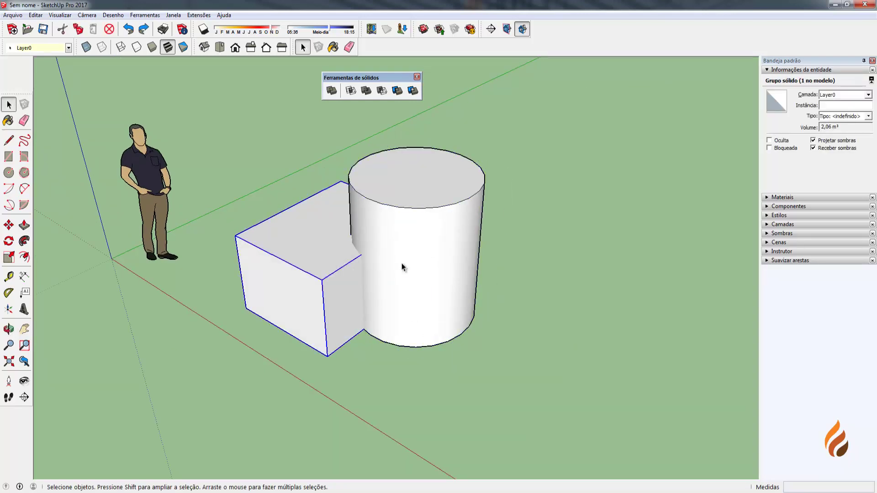
click(401, 263)
mouse_move(320, 258)
middle_down()
mouse_move(321, 242)
mouse_move(327, 247)
middle_up()
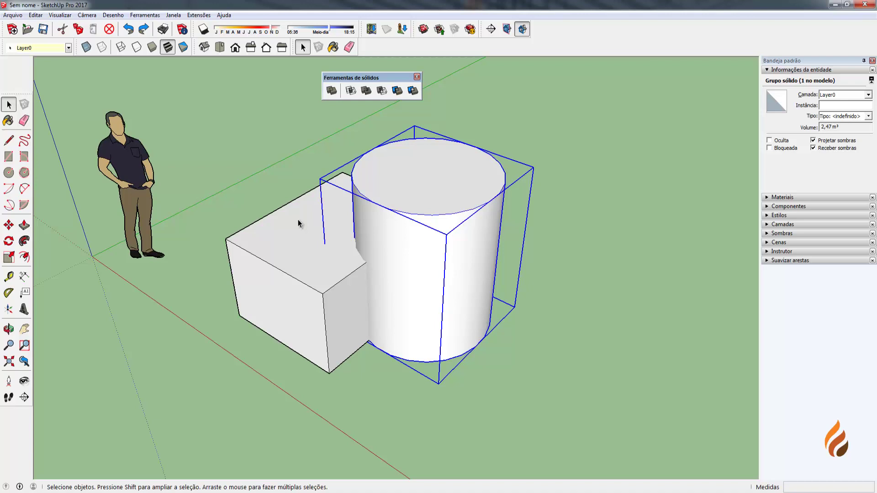
Split the overlapping box and cylinder using the Split solid tool, choosing the box first and the cylinder second.
click(494, 108)
click(412, 91)
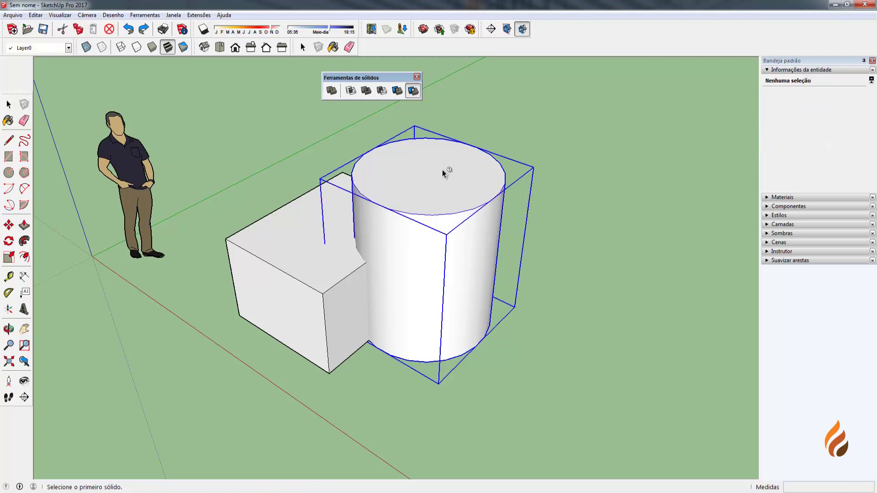
click(288, 238)
click(480, 245)
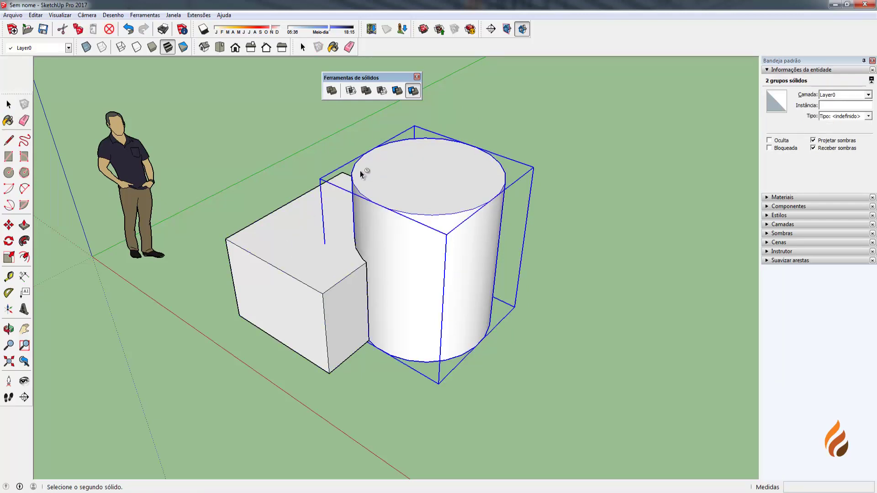
key(o)
drag(377, 152, 389, 149)
key(space)
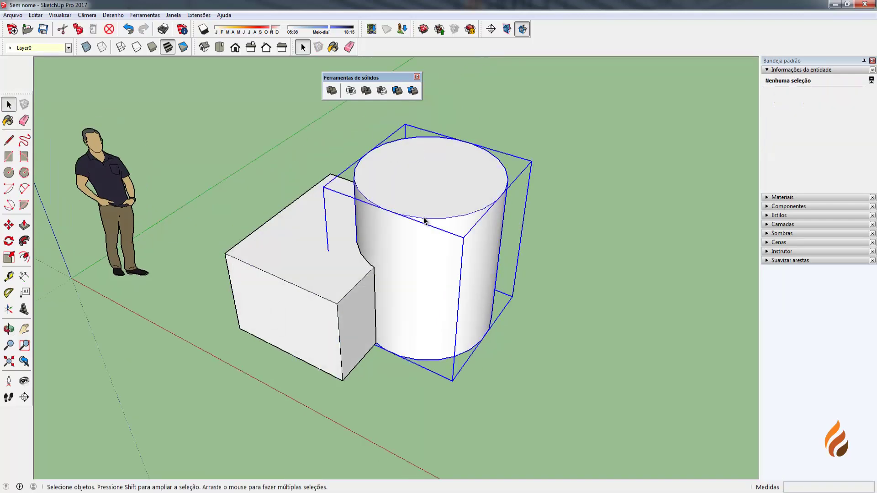
Move the notched cylinder piece about 1.72 m away from the box.
click(418, 205)
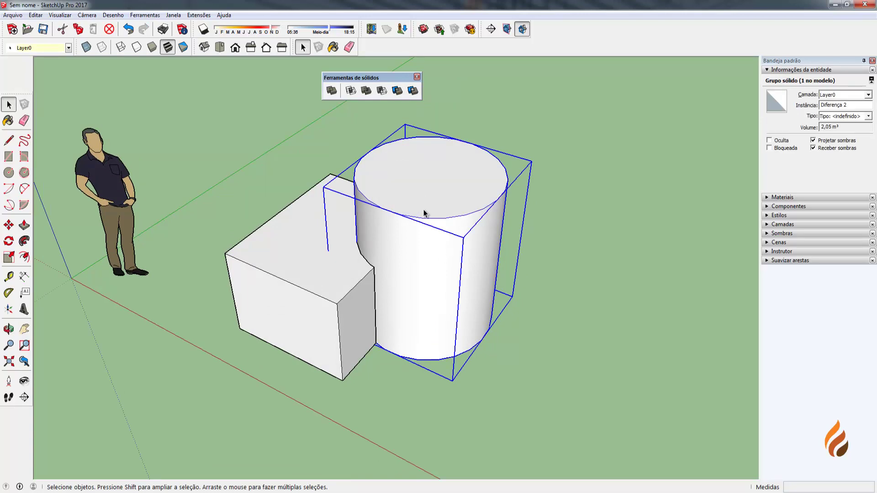
key(m)
click(423, 211)
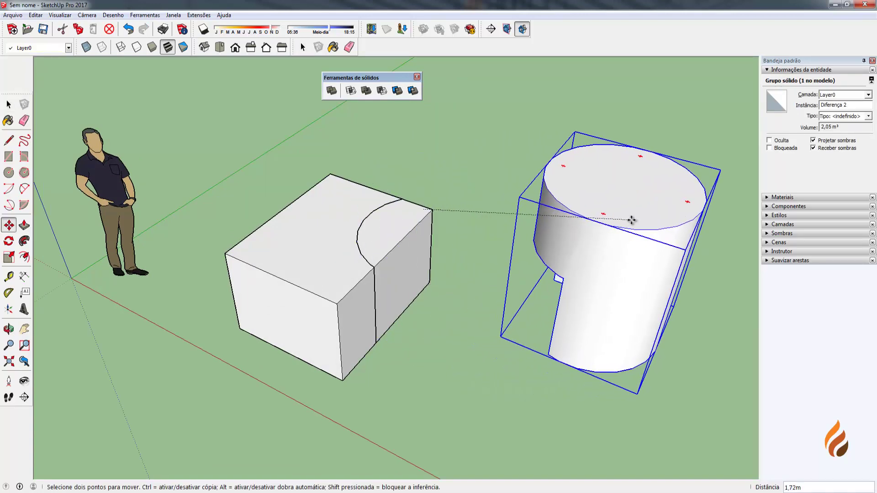
click(631, 220)
middle_drag(491, 251, 318, 287)
key(space)
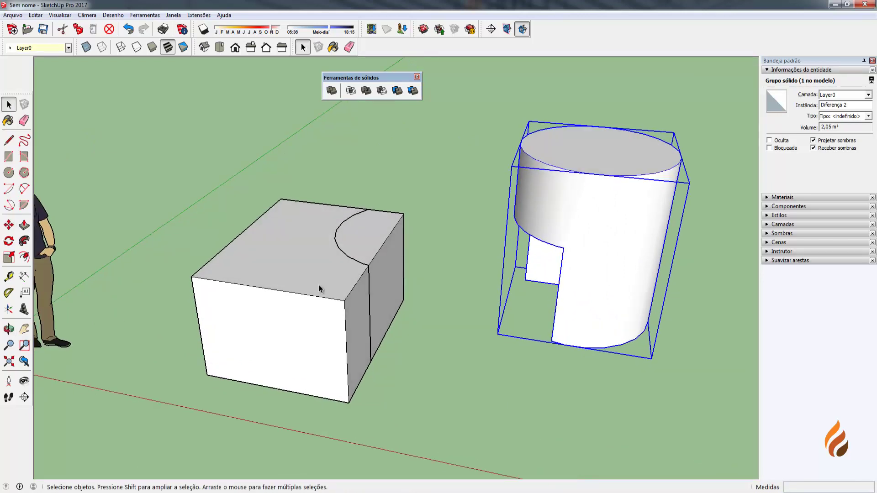
Move the cut box piece about 1.56 m away from the shared middle piece, and inspect the three separated solids.
click(260, 280)
middle_drag(260, 281, 276, 267)
scroll(262, 237, up, 2)
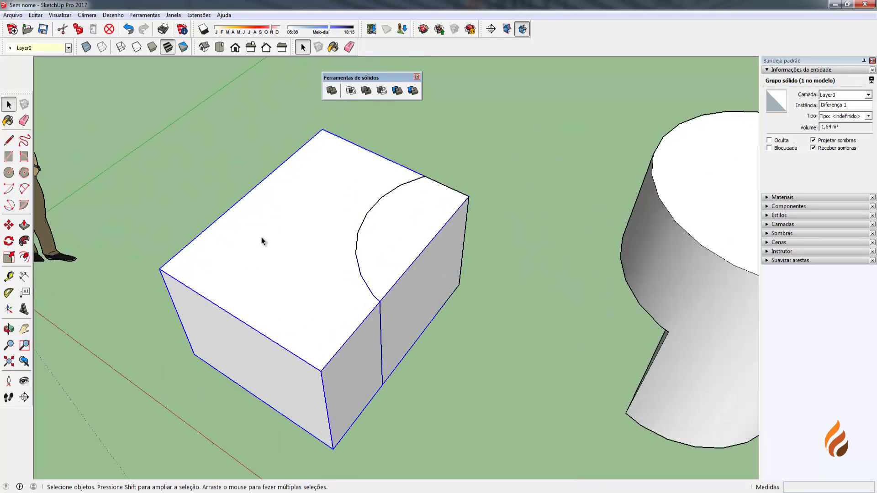
key(m)
click(274, 245)
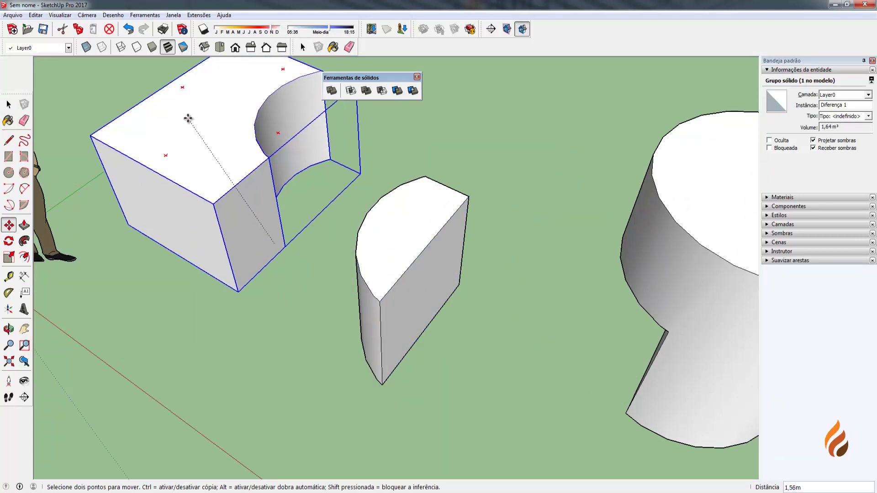
click(188, 118)
key(space)
click(293, 313)
middle_drag(293, 314, 803, 98)
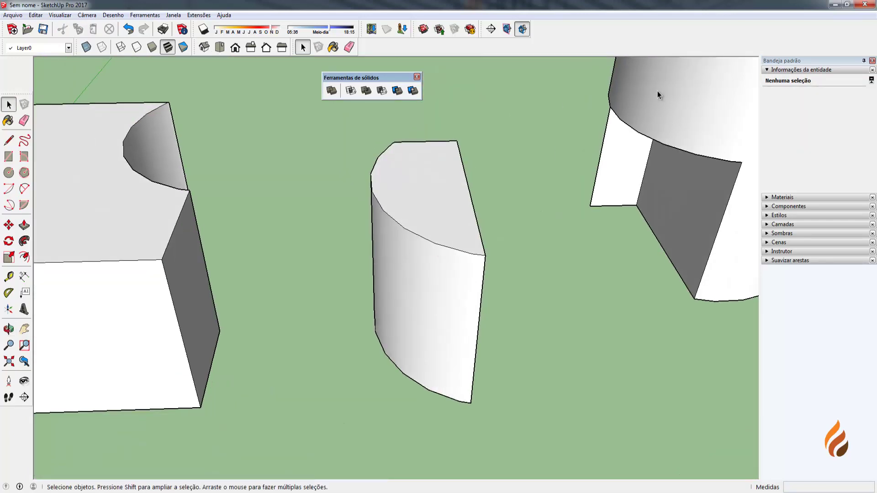
middle_drag(395, 264, 355, 259)
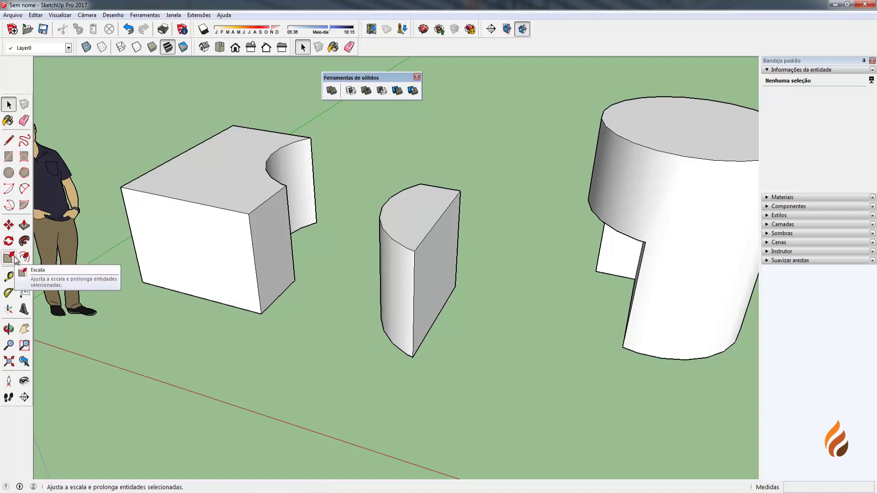
Draw a circle of about 0.32 m² on the front face of the cut box, outside its group.
scroll(121, 245, up, 3)
middle_drag(122, 245, 237, 244)
key(c)
middle_drag(221, 274, 248, 256)
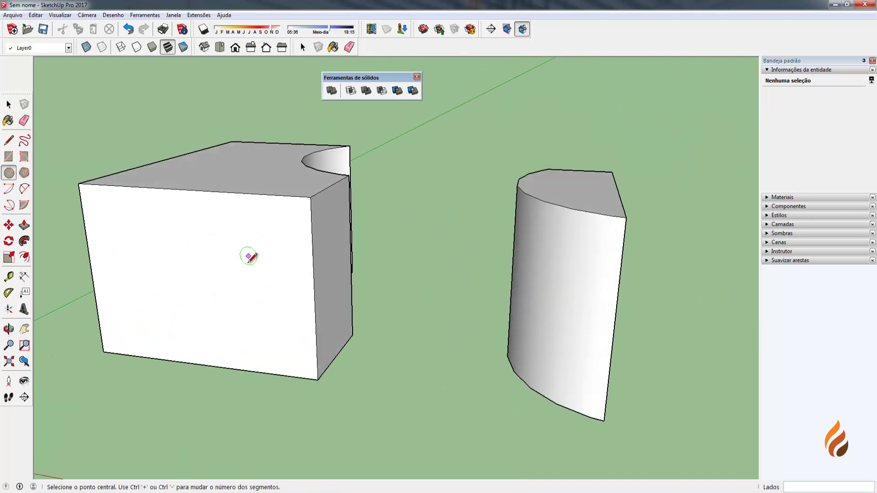
click(252, 282)
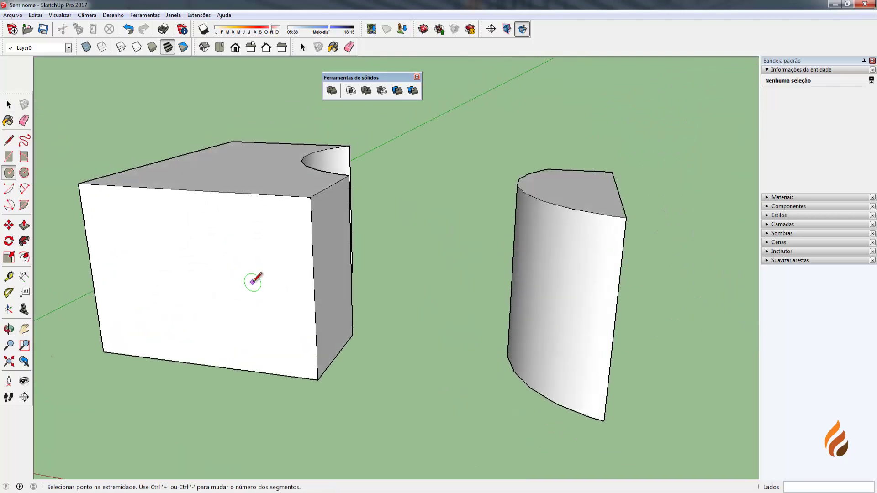
click(306, 269)
scroll(260, 284, up, 1)
key(space)
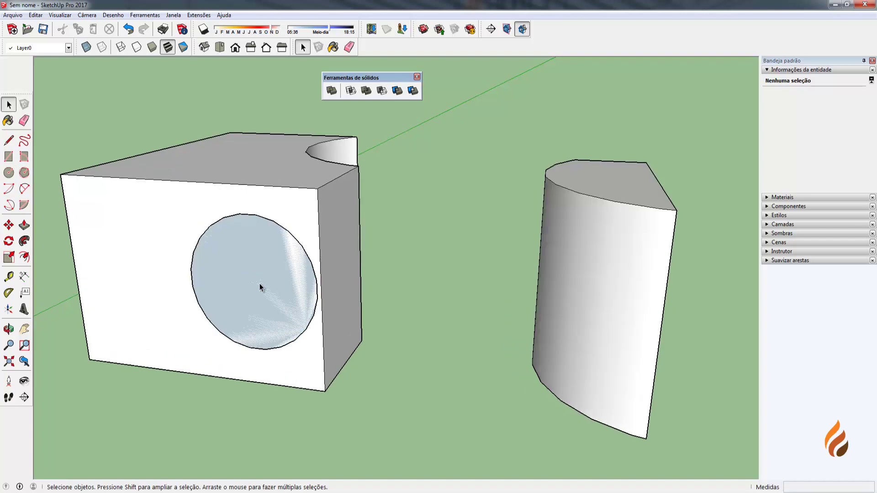
Select the box group and the circle's face in turn to check that they are separate entities.
scroll(284, 257, up, 1)
click(338, 210)
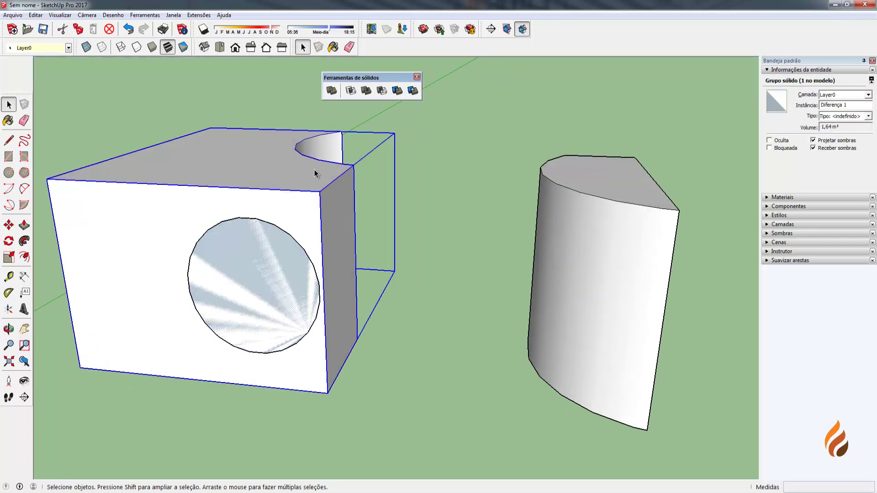
click(239, 275)
scroll(242, 272, up, 2)
middle_drag(242, 273, 283, 264)
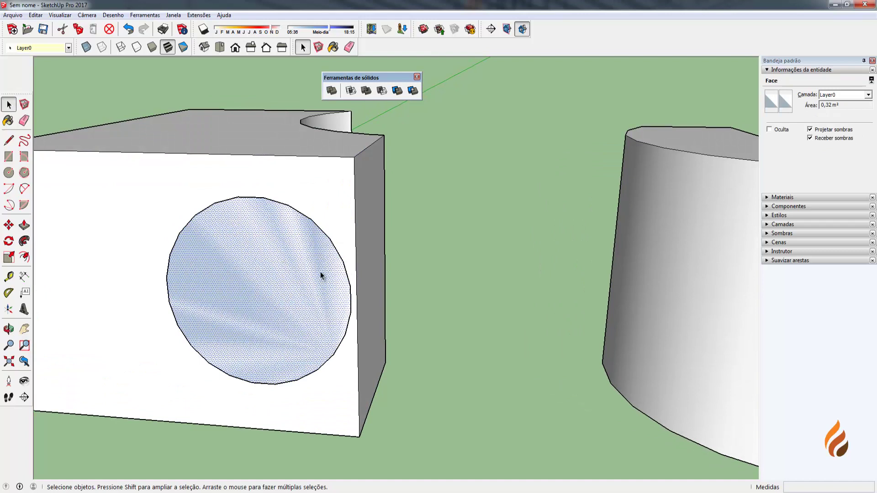
Draw a smaller concentric circle of about 0.19 m² inside the circle and delete its inner face to leave a ring.
key(c)
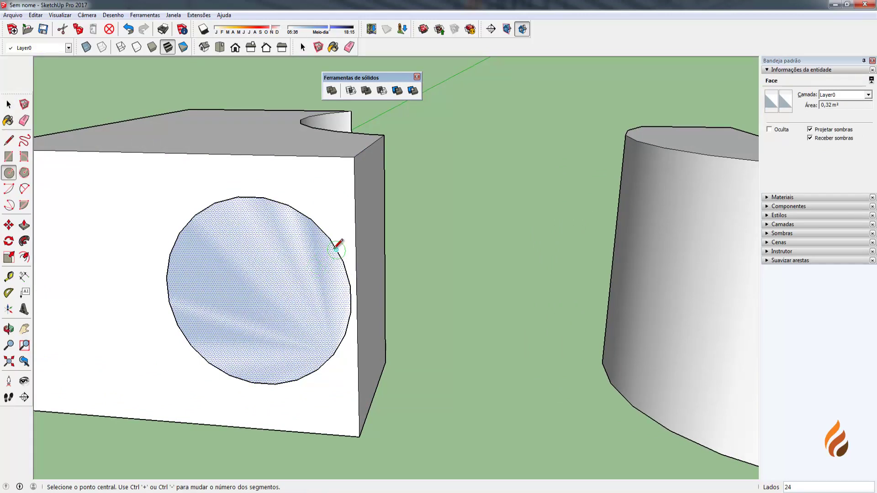
click(257, 293)
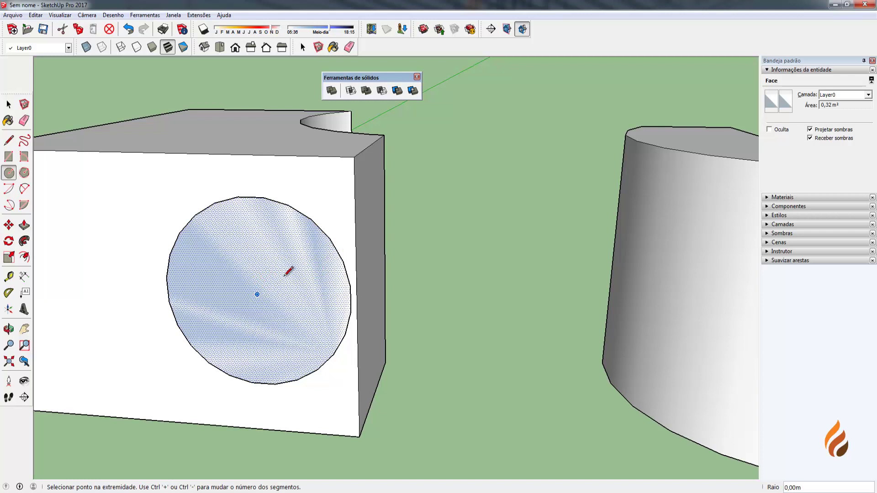
click(320, 257)
key(space)
click(288, 287)
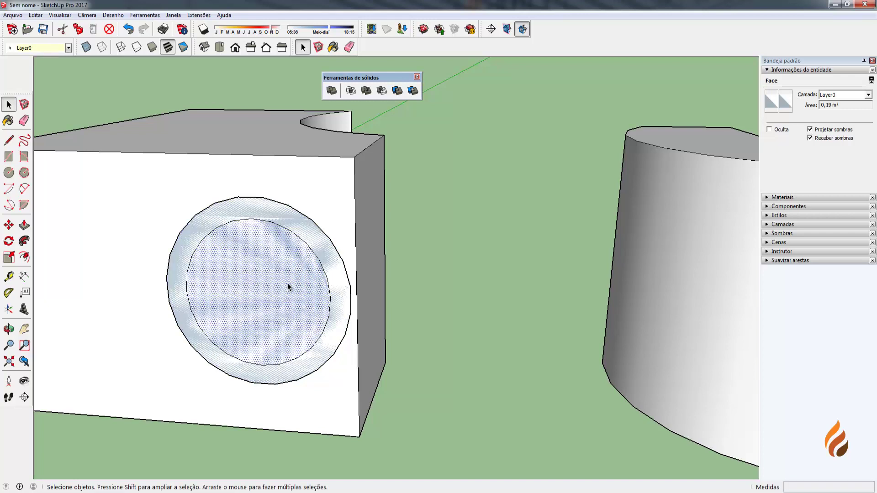
key(Delete)
Extrude the ring about 1.41 m outward from the box's front face into a hollow tube.
click(345, 290)
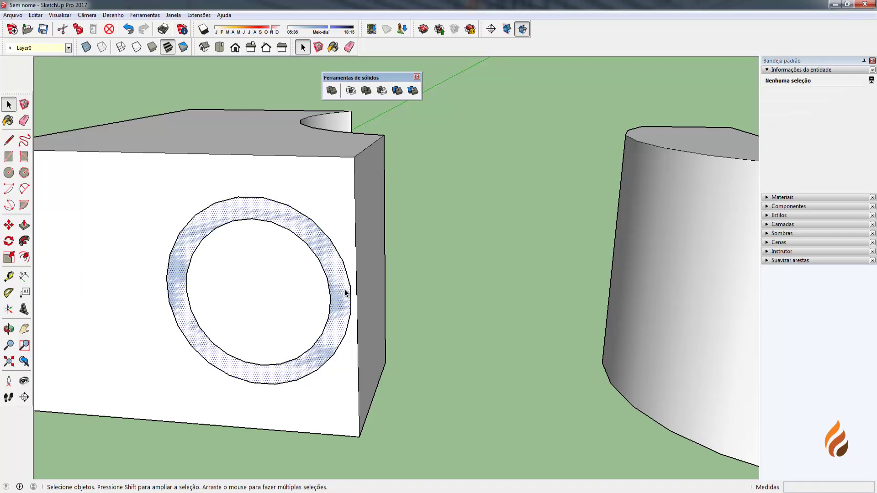
scroll(344, 289, down, 3)
key(p)
click(337, 292)
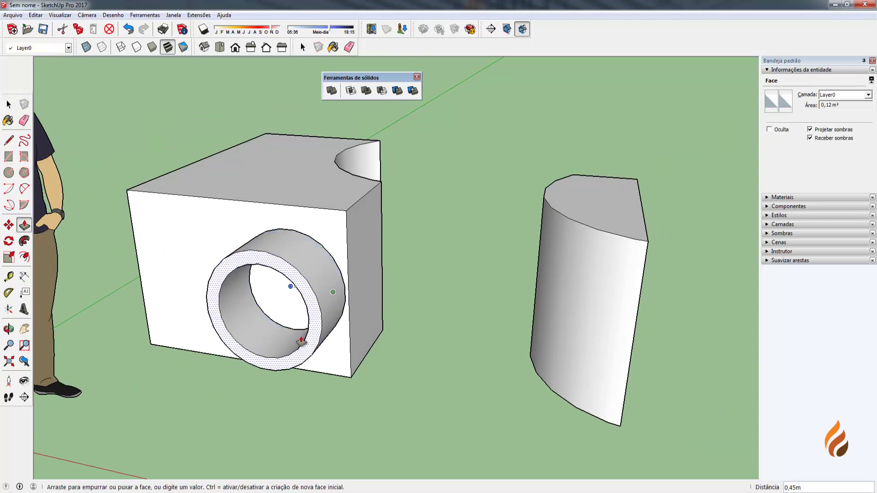
scroll(274, 319, down, 4)
click(236, 381)
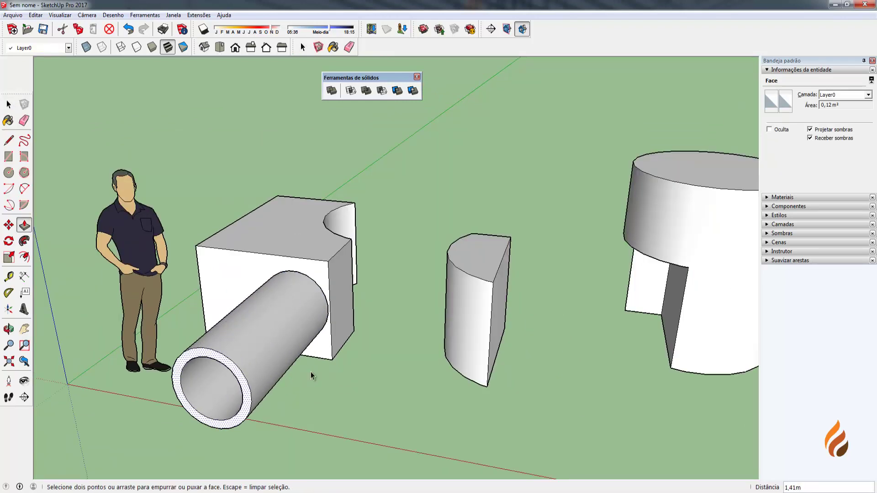
middle_drag(310, 372, 172, 417)
scroll(172, 416, up, 3)
key(space)
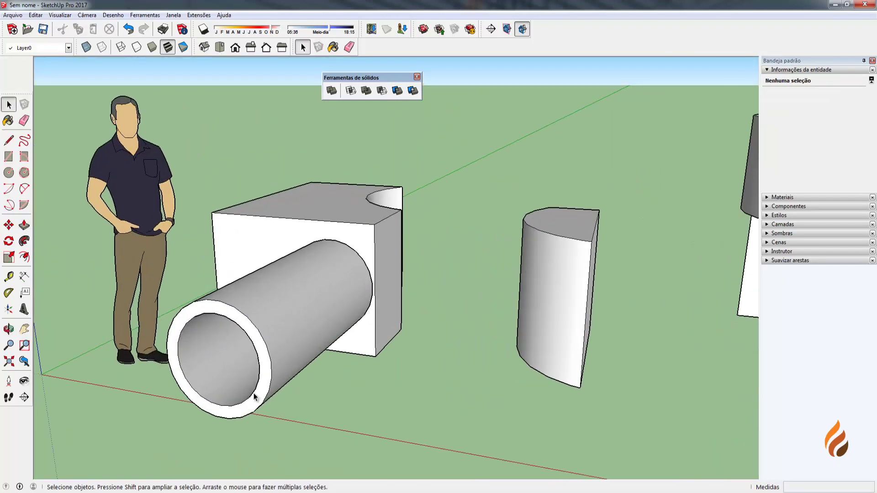
Extend the tube further outward from its ring-shaped end face with Push/Pull.
click(258, 396)
key(p)
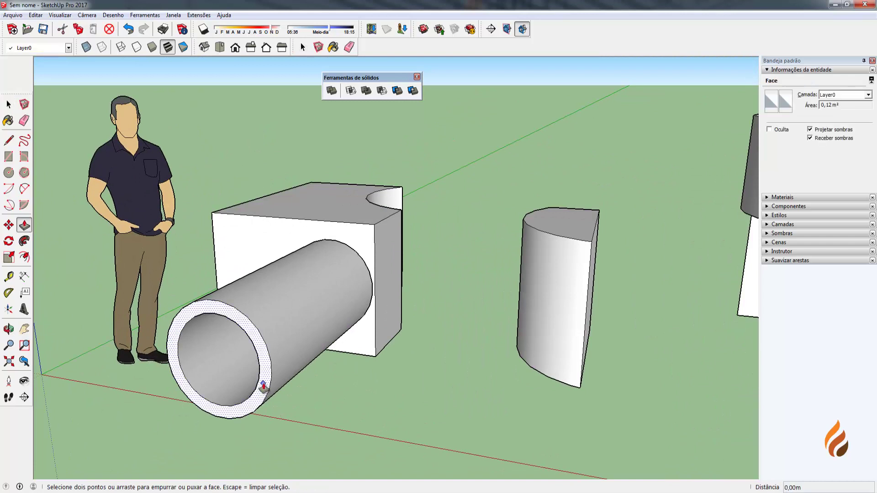
click(260, 384)
scroll(205, 402, down, 2)
click(191, 417)
key(space)
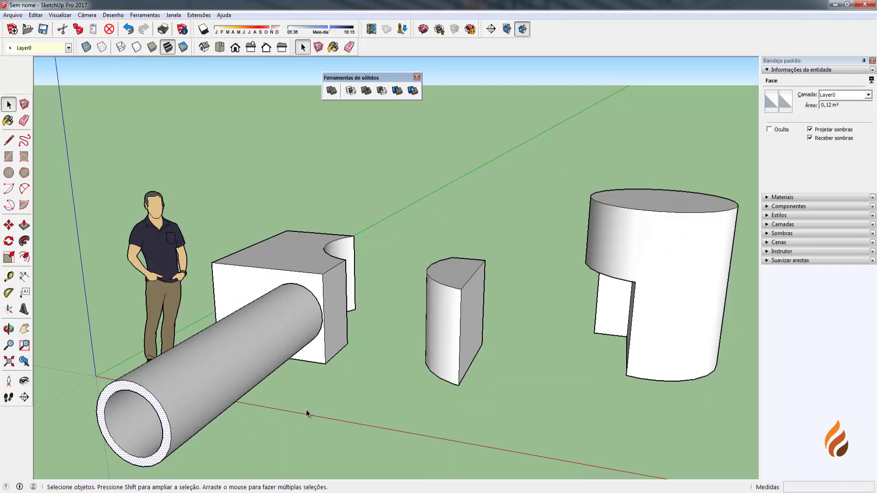
Select all the connected geometry of the tube and make it a group.
mouse_move(306, 410)
middle_down()
mouse_move(248, 417)
mouse_move(238, 408)
mouse_move(242, 357)
middle_up()
click(237, 407)
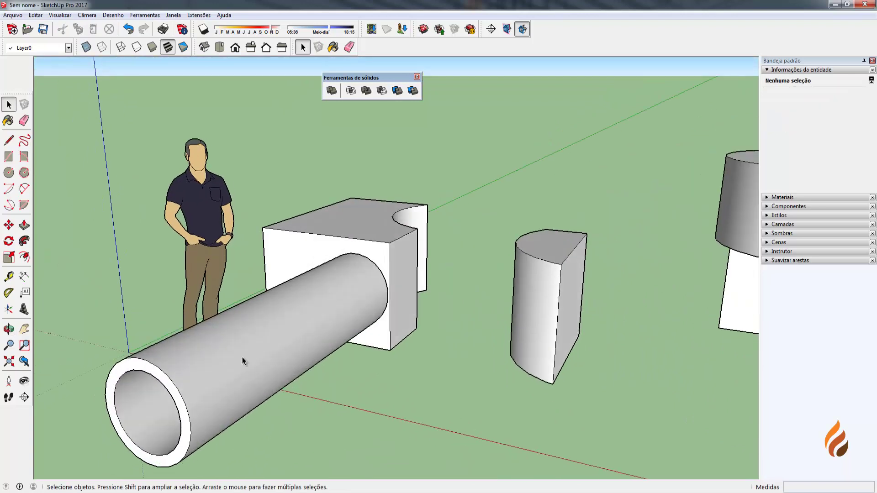
triple_click(242, 357)
right_click(243, 357)
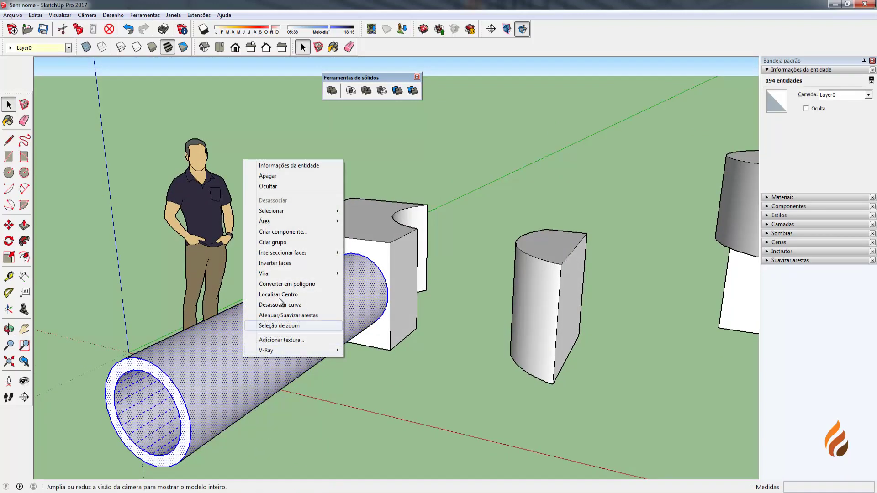
click(292, 242)
click(362, 430)
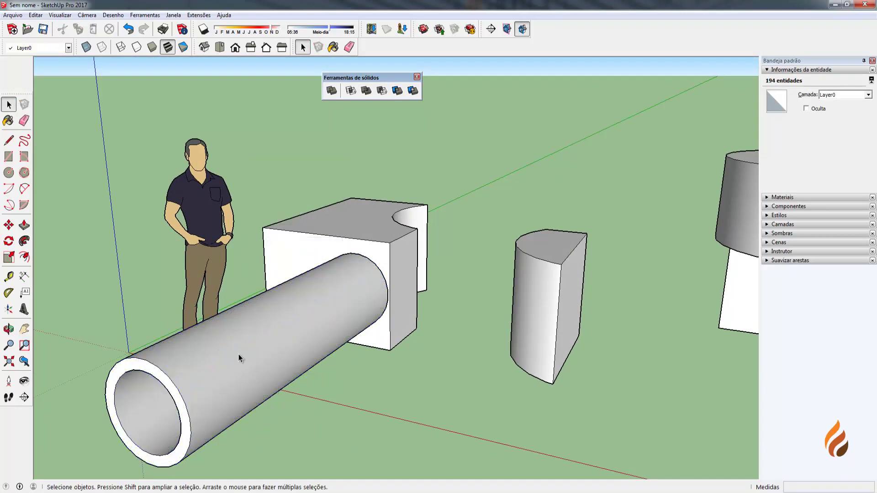
Move the tube group along its length through the cut box so it protrudes on both sides.
click(238, 354)
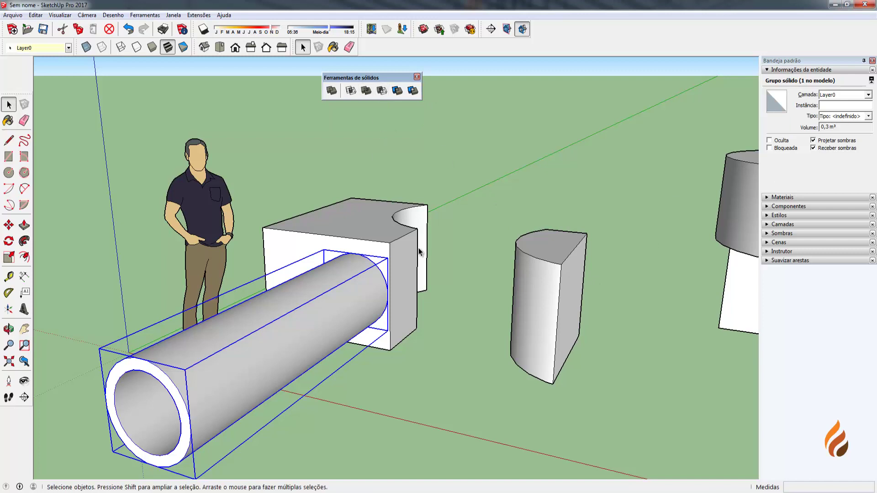
middle_drag(340, 322, 303, 316)
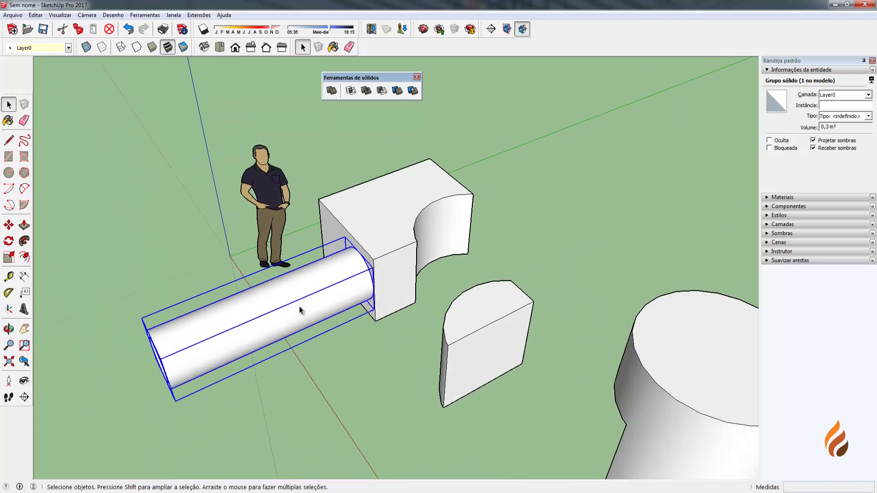
key(m)
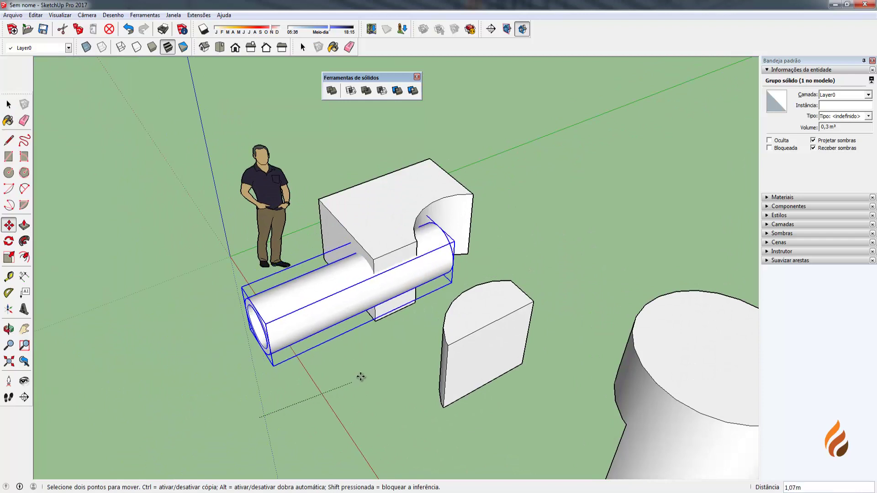
click(411, 332)
middle_drag(454, 234, 416, 362)
key(space)
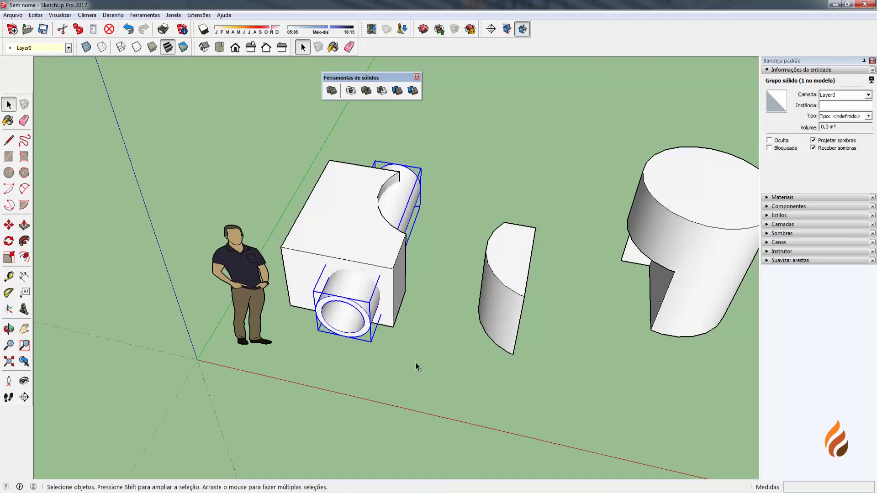
click(423, 312)
Intersect the tube with the cut box using the Intersect solid tool, and inspect the remaining tube piece from several sides.
scroll(417, 267, up, 3)
middle_drag(417, 266, 425, 263)
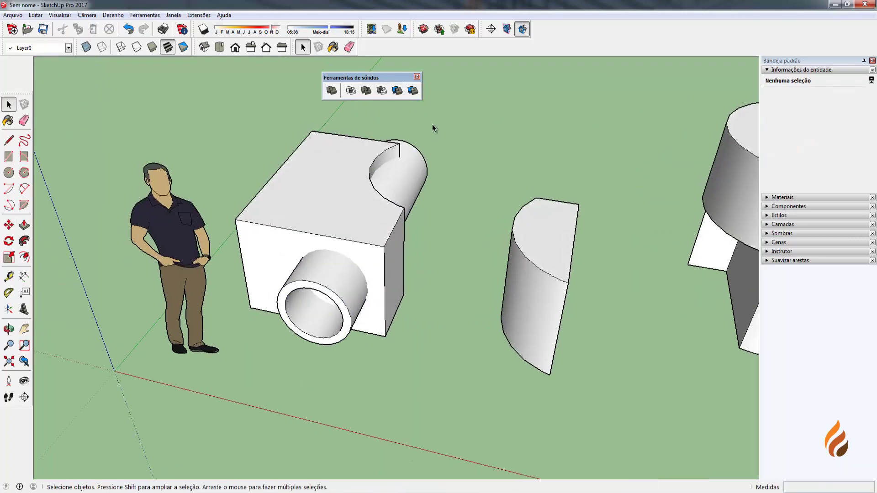
click(350, 92)
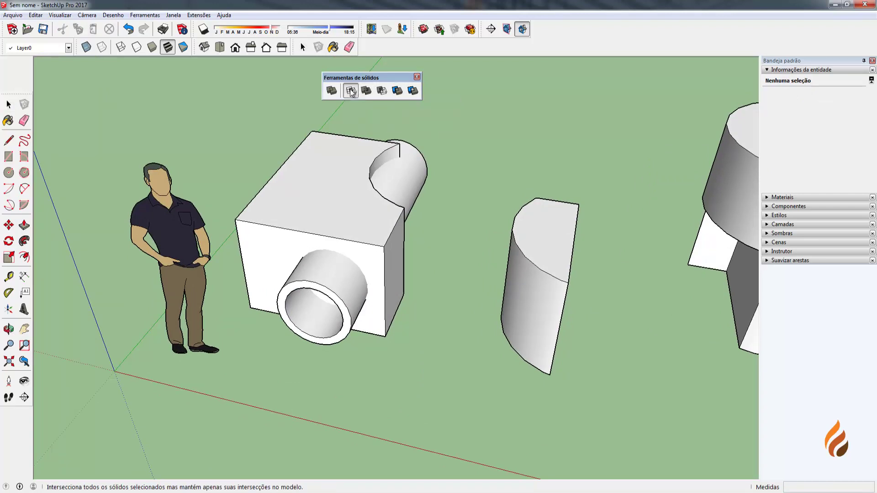
click(326, 275)
click(334, 226)
key(space)
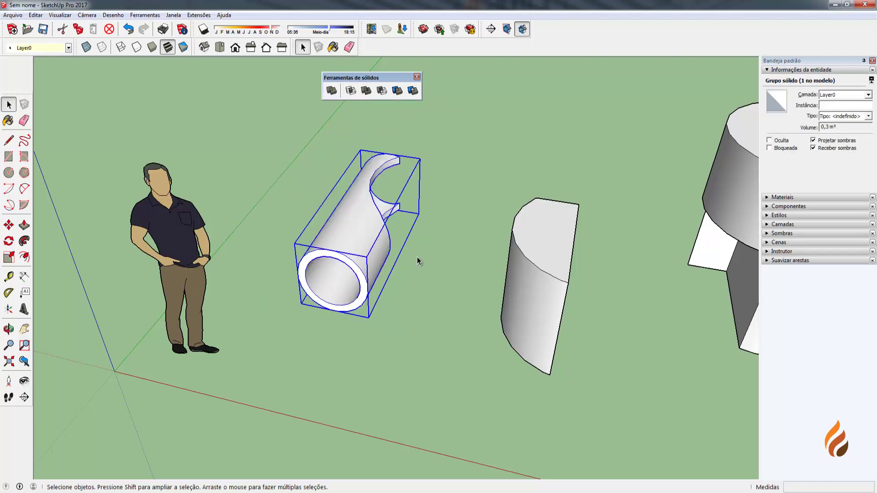
click(418, 256)
middle_drag(314, 165, 393, 187)
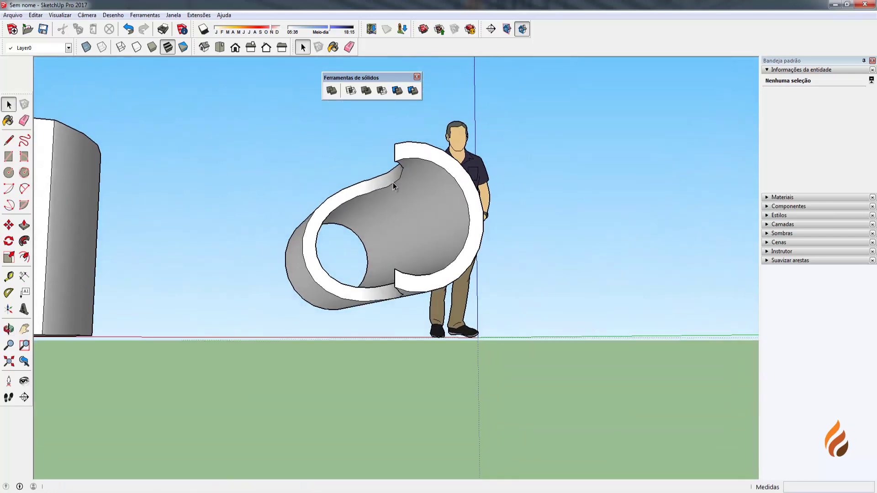
scroll(393, 186, up, 3)
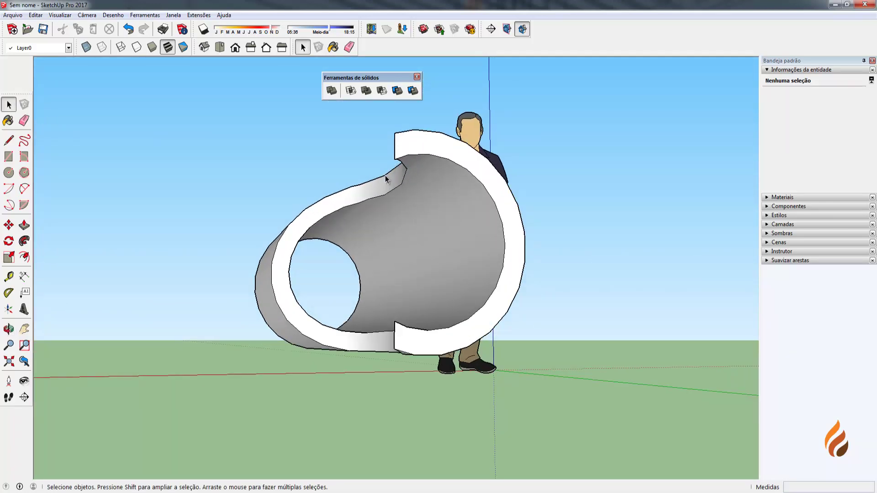
middle_drag(386, 179, 528, 336)
key(space)
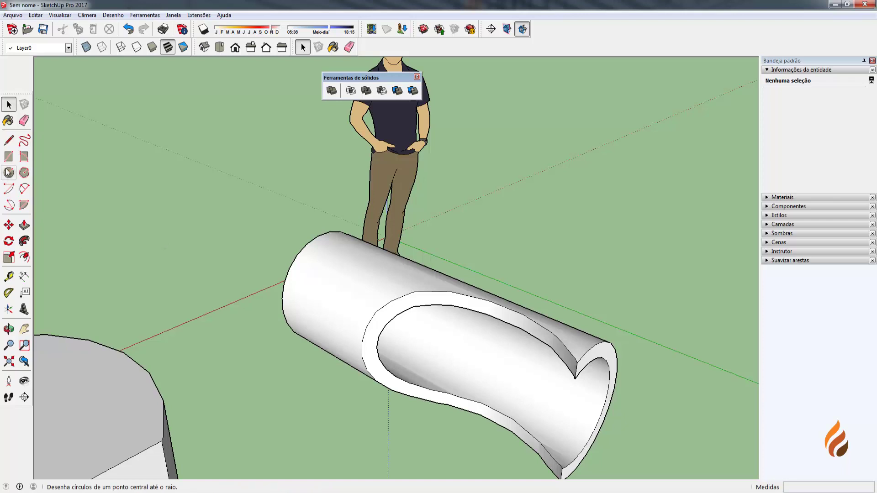
middle_drag(219, 279, 286, 263)
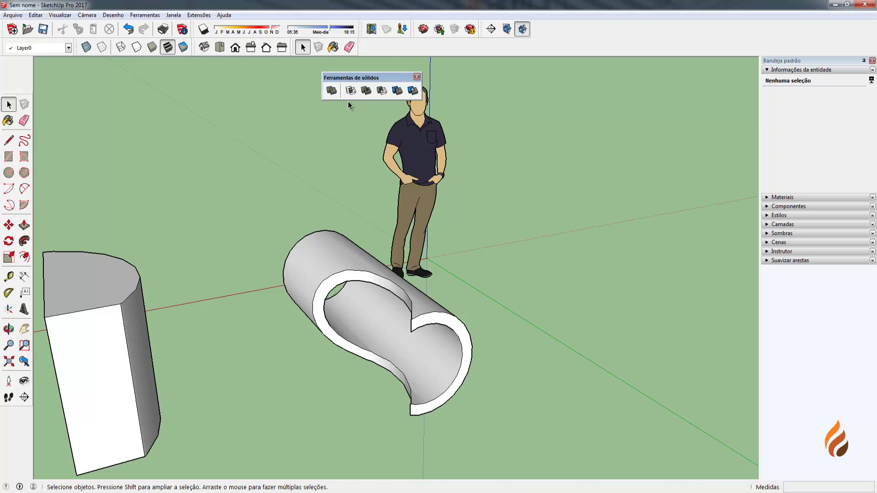
Draw a rectangle of about 1.64 by 2.26 m on the empty ground away from the existing solids.
scroll(432, 195, down, 2)
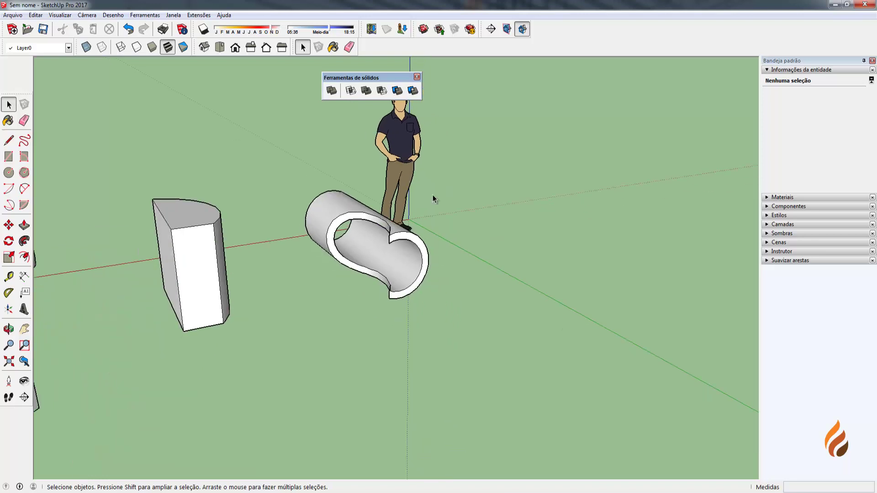
shift+middle_drag(433, 195, 256, 319)
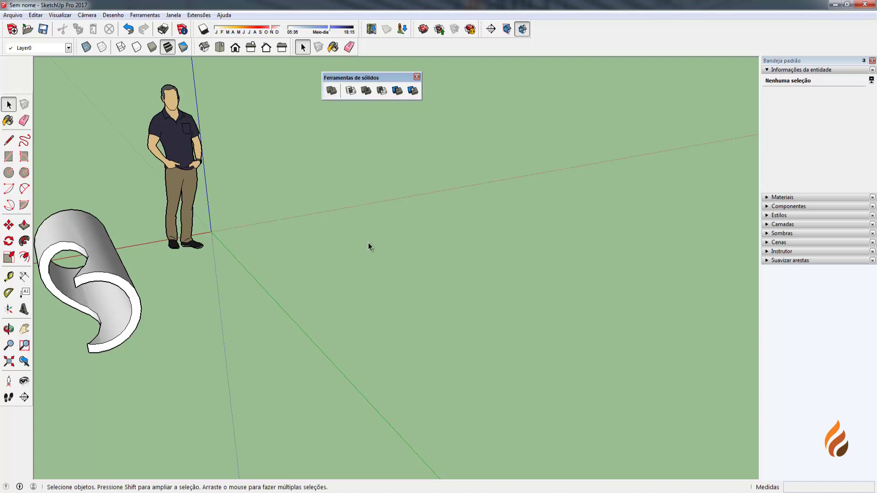
middle_drag(386, 278, 379, 311)
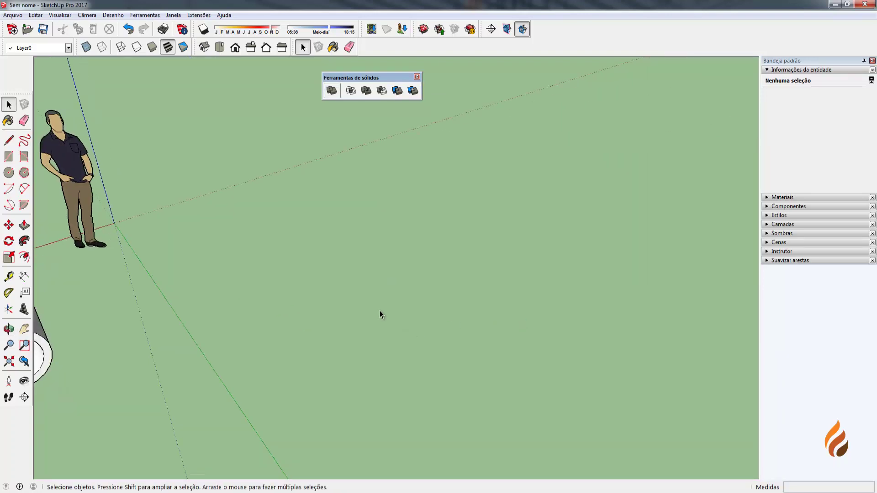
middle_drag(322, 303, 381, 267)
key(r)
click(330, 274)
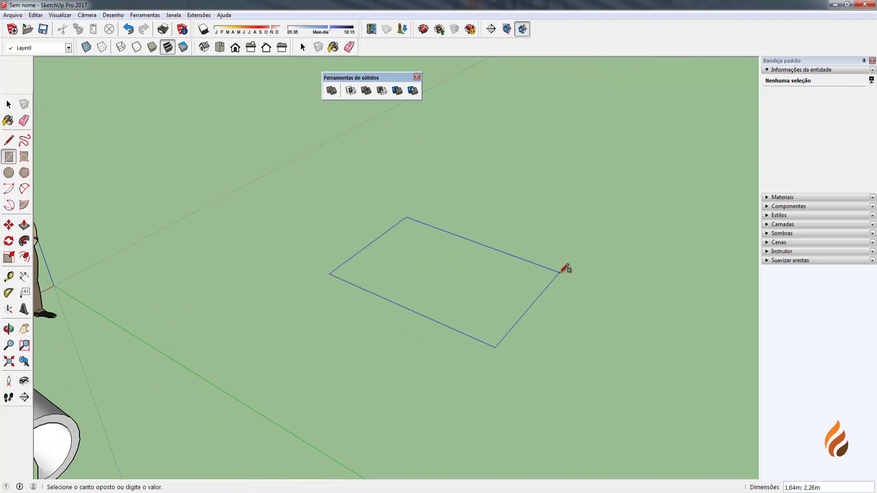
click(559, 273)
key(space)
Extrude the ground rectangle upward into a box with Push/Pull.
scroll(432, 275, up, 3)
middle_drag(494, 294, 435, 309)
click(421, 276)
key(p)
drag(434, 308, 437, 173)
key(space)
Select the whole new box and place a copy of it along the green axis, clear of the original.
scroll(415, 315, down, 3)
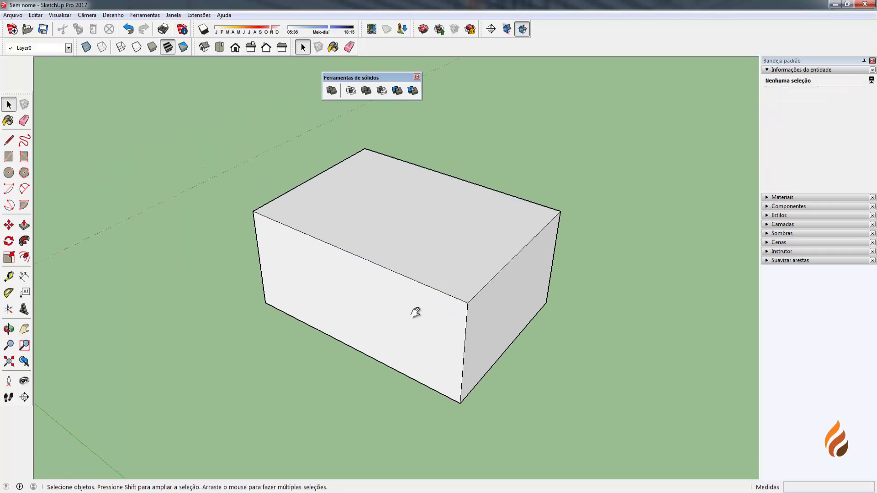
scroll(446, 330, down, 3)
click(423, 256)
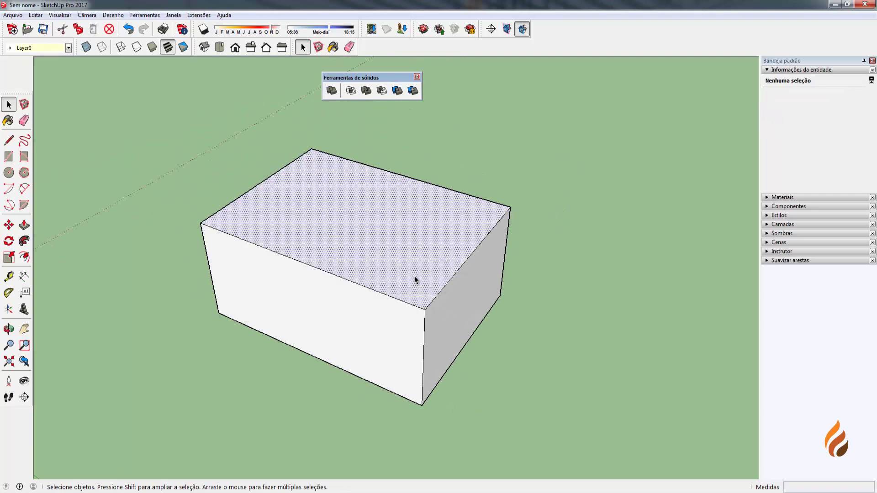
scroll(423, 305, down, 2)
triple_click(423, 305)
scroll(426, 298, up, 3)
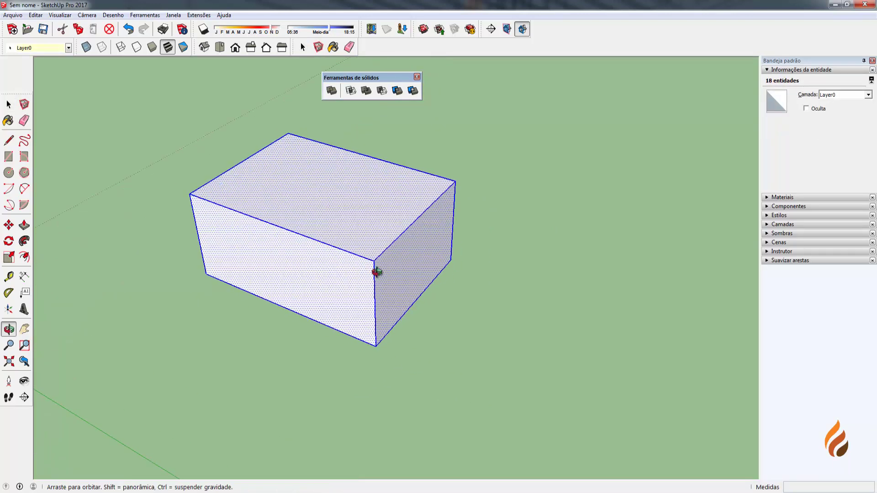
key(m)
click(391, 325)
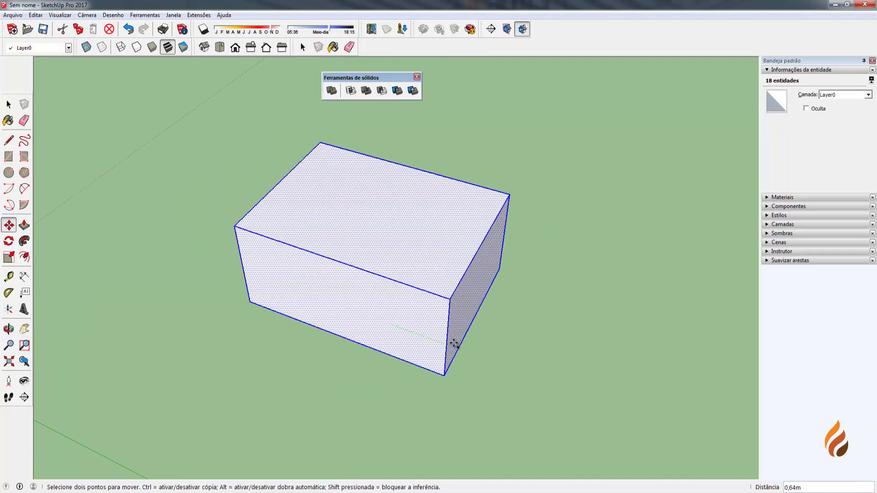
key(ctrl)
scroll(454, 349, down, 2)
scroll(525, 365, down, 3)
scroll(502, 319, up, 3)
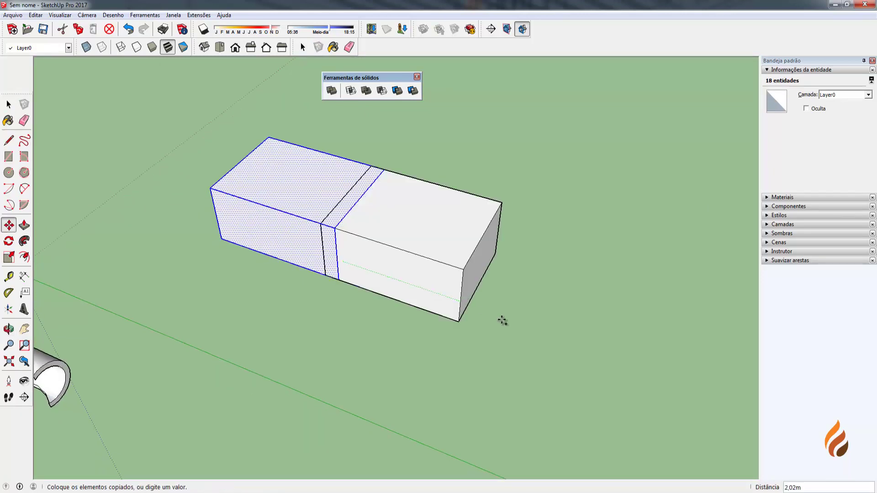
click(587, 350)
key(space)
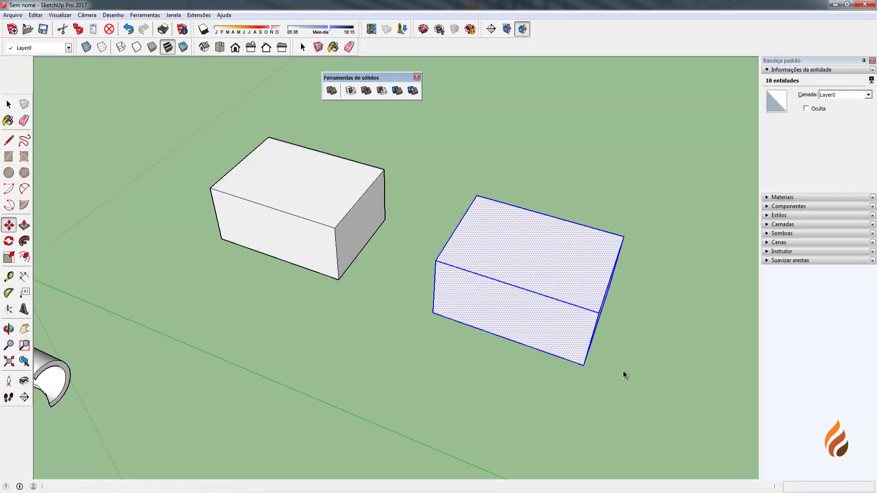
click(622, 376)
Select all geometry of the original box and make it a group.
scroll(460, 302, up, 1)
scroll(460, 302, up, 2)
shift+middle_drag(287, 185, 341, 213)
triple_click(335, 210)
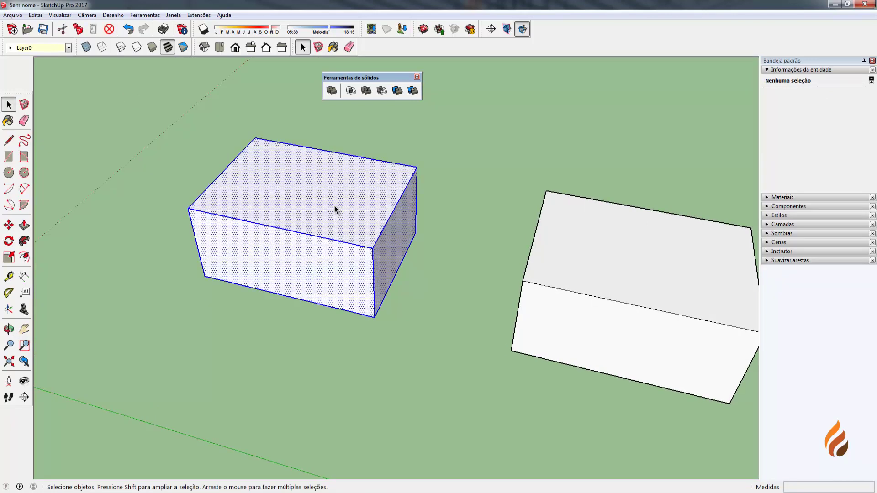
right_click(335, 204)
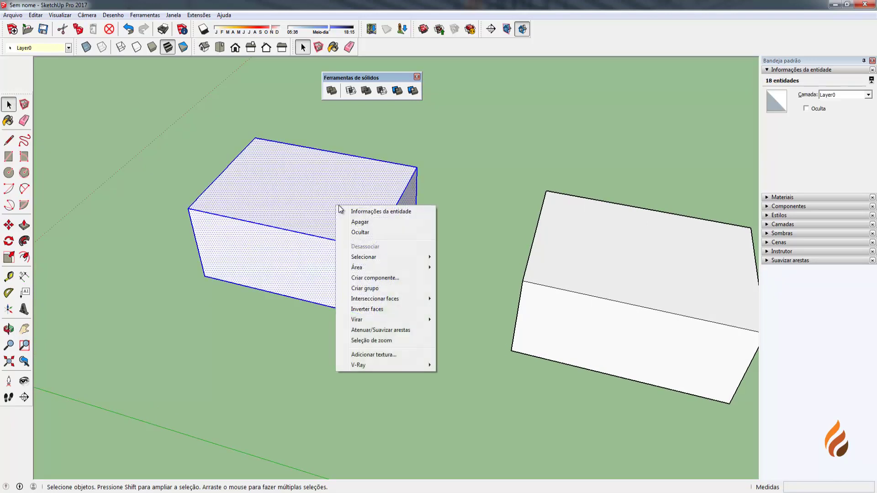
click(365, 288)
Offset the outline of the copied box's top face inward by about 0.31 m.
middle_drag(415, 319, 411, 259)
scroll(405, 276, up, 3)
click(405, 252)
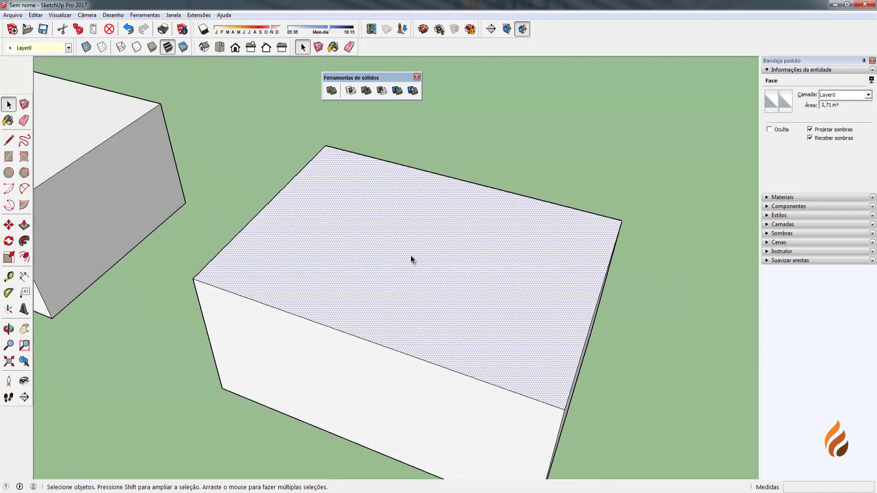
click(26, 257)
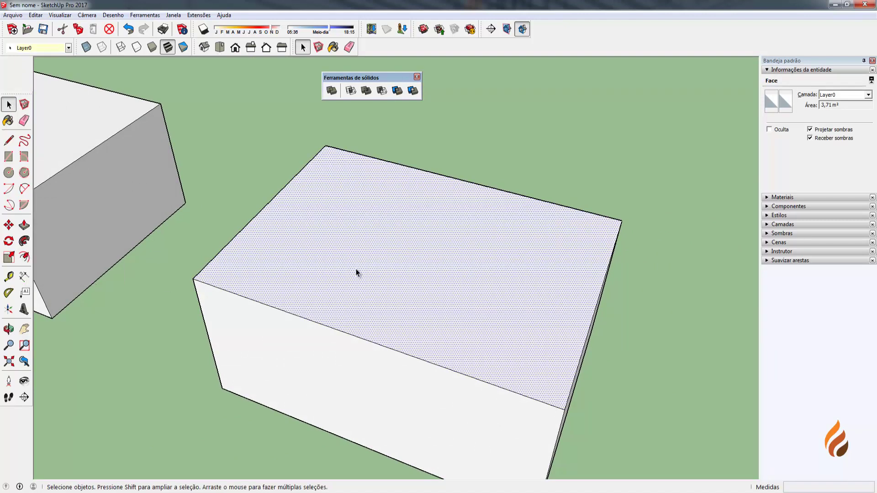
click(380, 250)
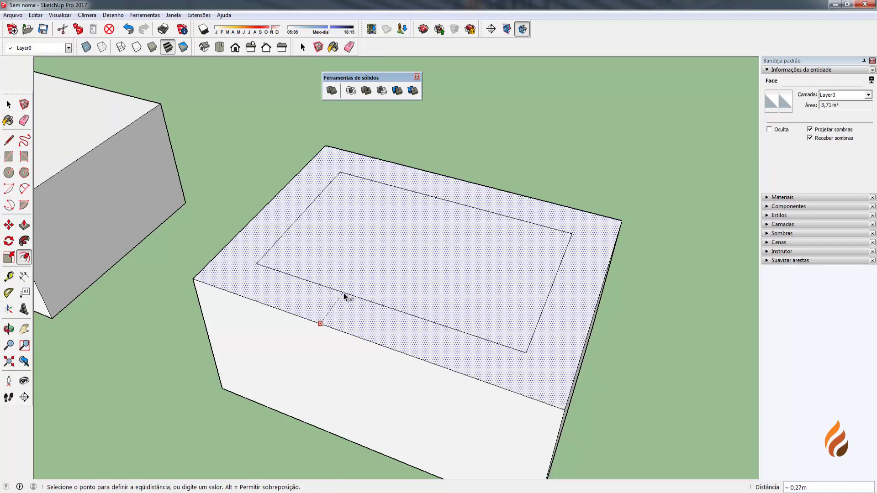
click(348, 289)
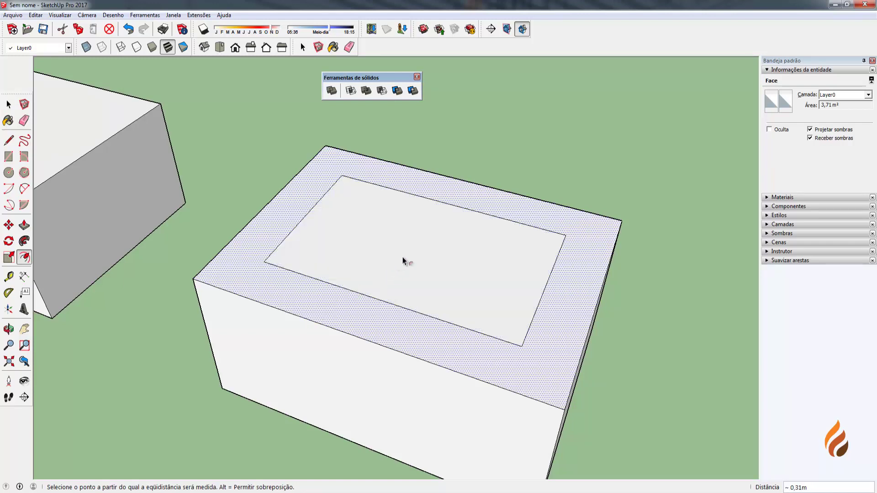
Push the inner rectangle on the copied box's top face down about 0.46 m to hollow out the box.
key(space)
click(523, 310)
middle_drag(523, 310, 513, 305)
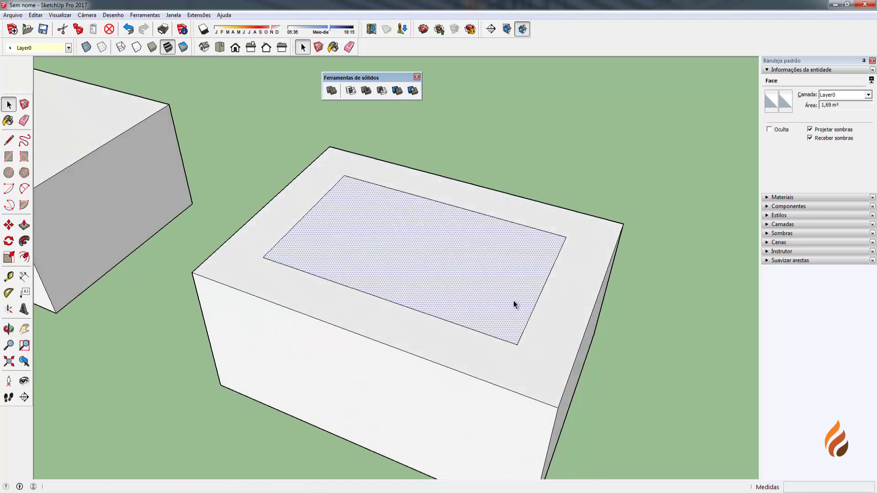
key(p)
click(447, 251)
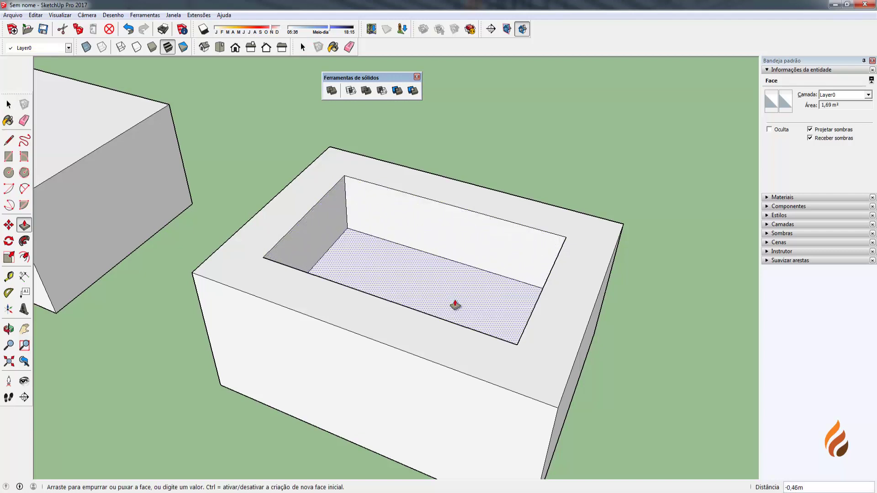
click(559, 308)
key(space)
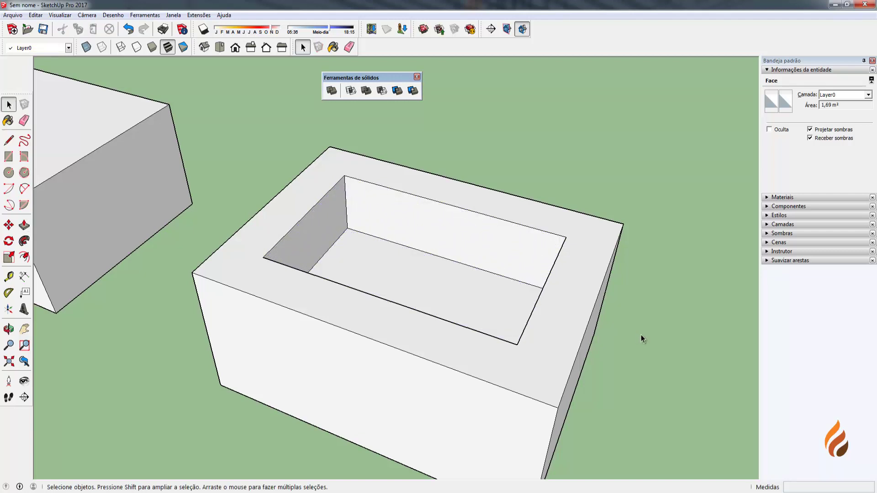
middle_drag(640, 336, 418, 262)
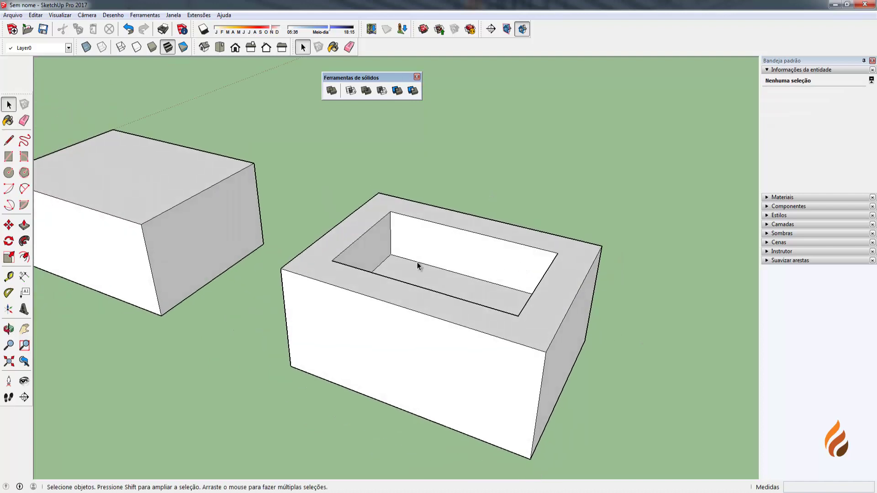
Select all geometry of the hollowed box, make it a group, and clear the selection.
triple_click(448, 303)
right_click(454, 305)
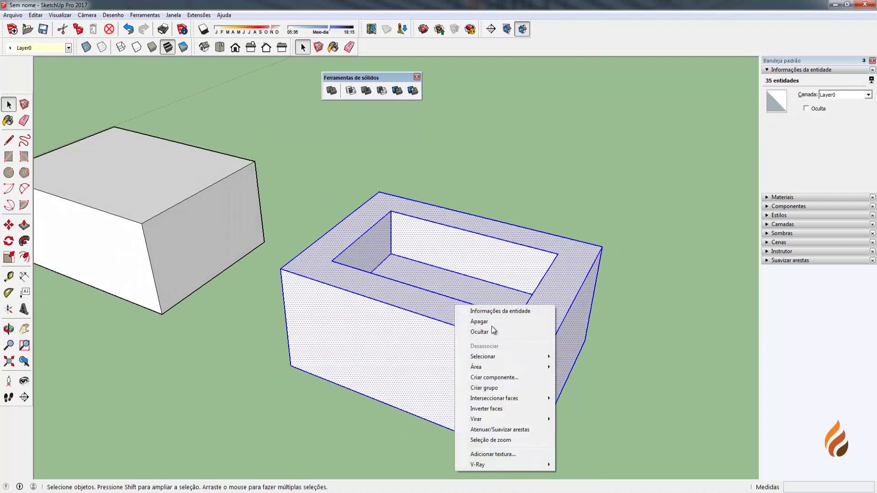
click(496, 388)
click(379, 169)
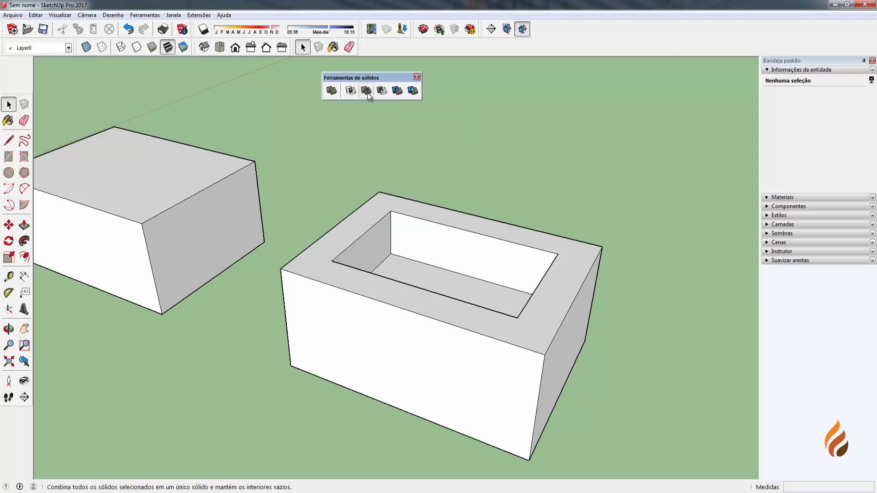
Move the closed box by its lower front corner onto the matching top corner of the hollowed box, stacking the two.
scroll(587, 175, down, 2)
middle_drag(588, 175, 547, 204)
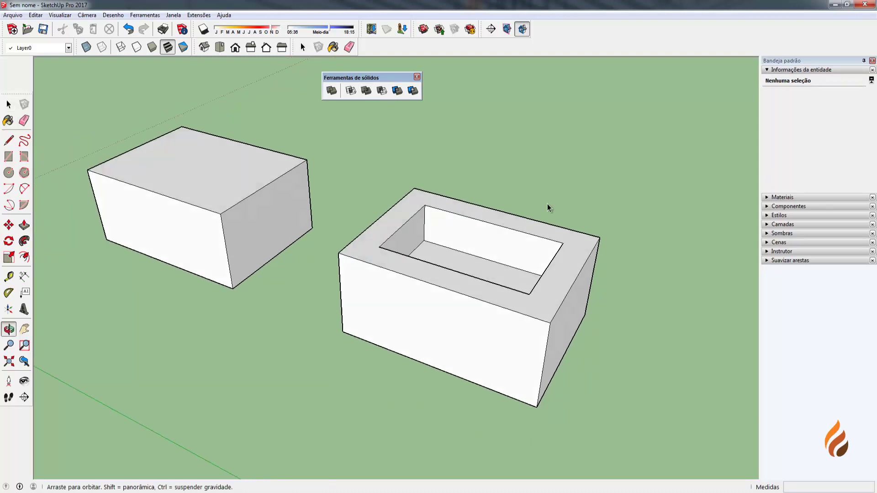
click(192, 213)
key(m)
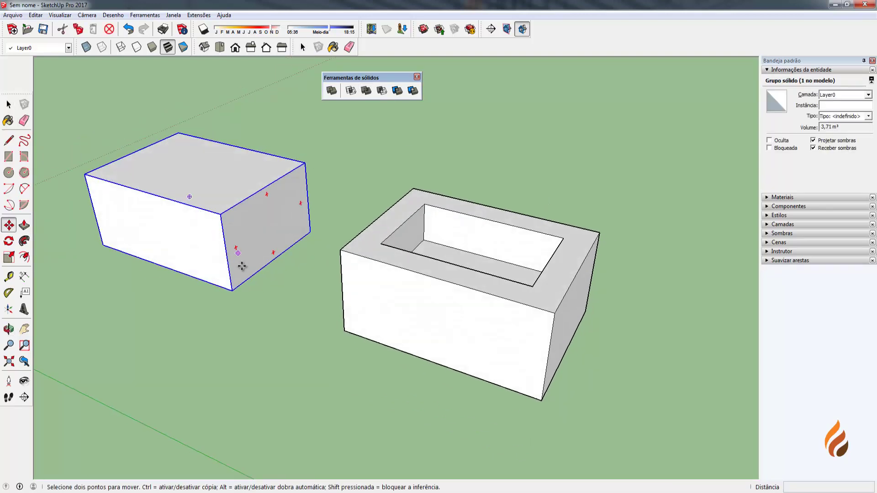
scroll(232, 293, up, 3)
click(233, 293)
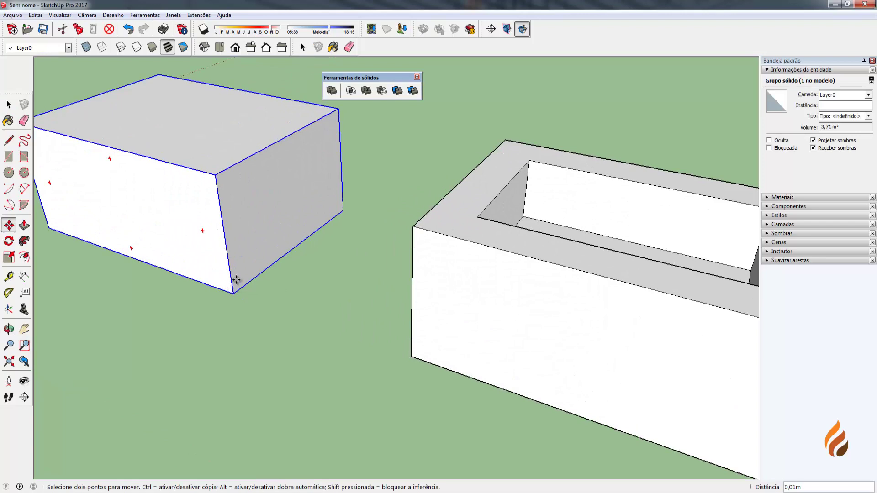
scroll(232, 292, down, 1)
scroll(538, 222, down, 2)
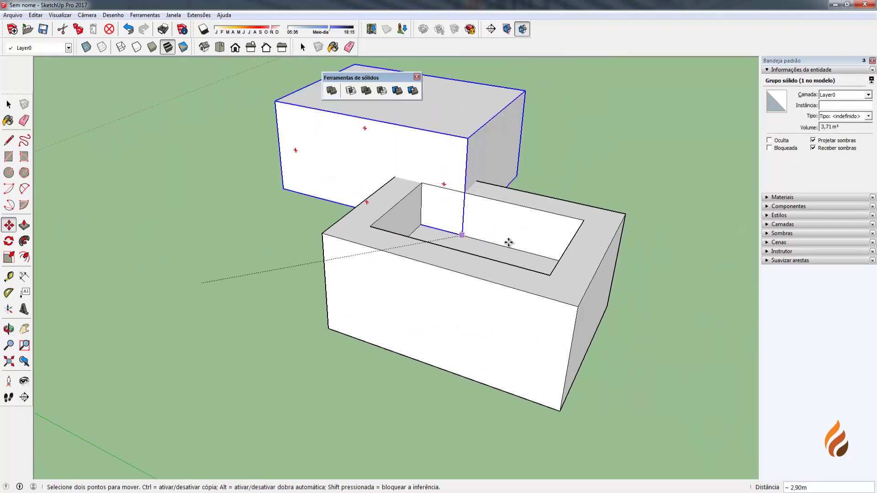
scroll(505, 243, up, 2)
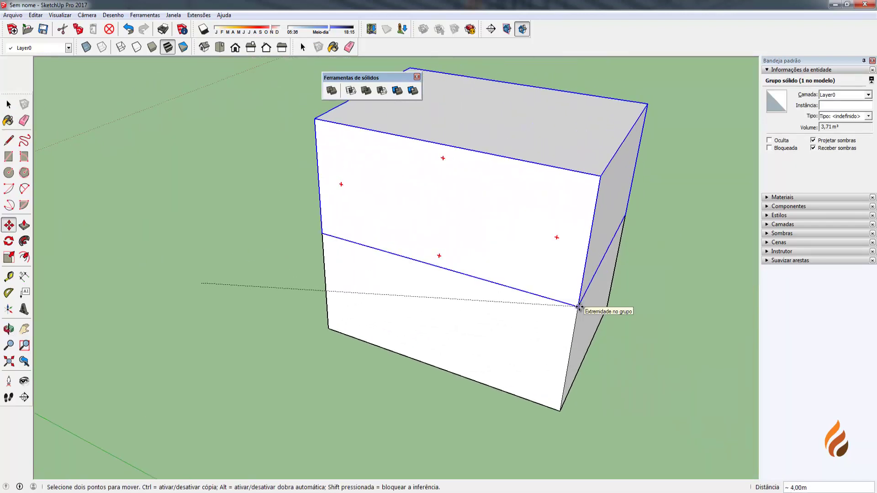
click(579, 307)
key(space)
click(621, 330)
middle_drag(621, 330, 511, 361)
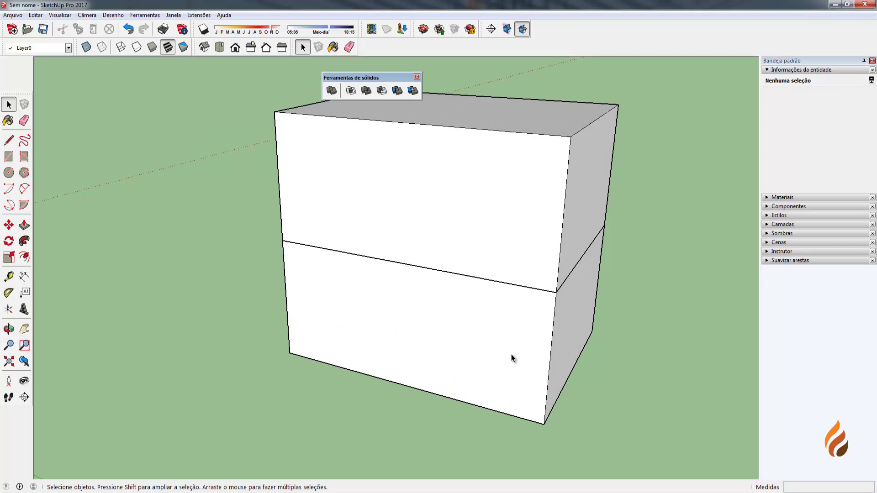
Select both stacked boxes and place a copy of them about 5.30 m away along the red axis.
scroll(470, 349, down, 3)
drag(619, 410, 331, 188)
middle_drag(501, 280, 386, 333)
key(m)
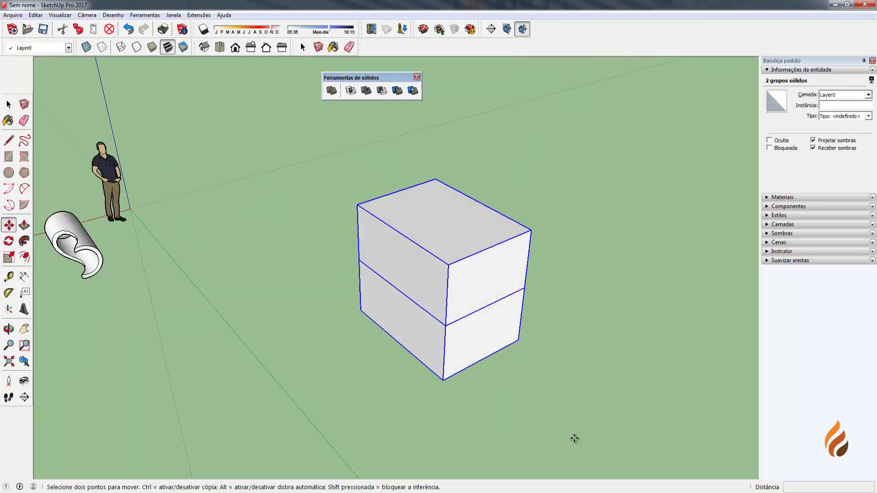
click(443, 380)
key(ctrl)
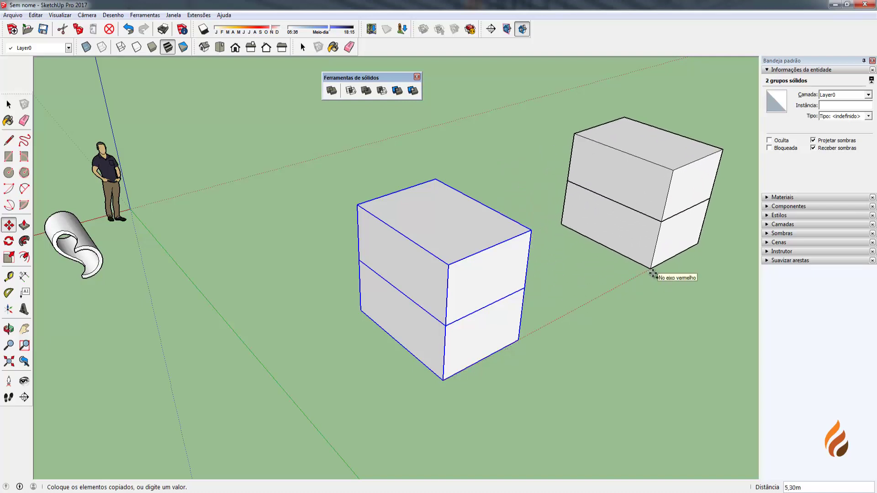
click(650, 270)
key(space)
click(656, 272)
middle_drag(656, 272, 596, 308)
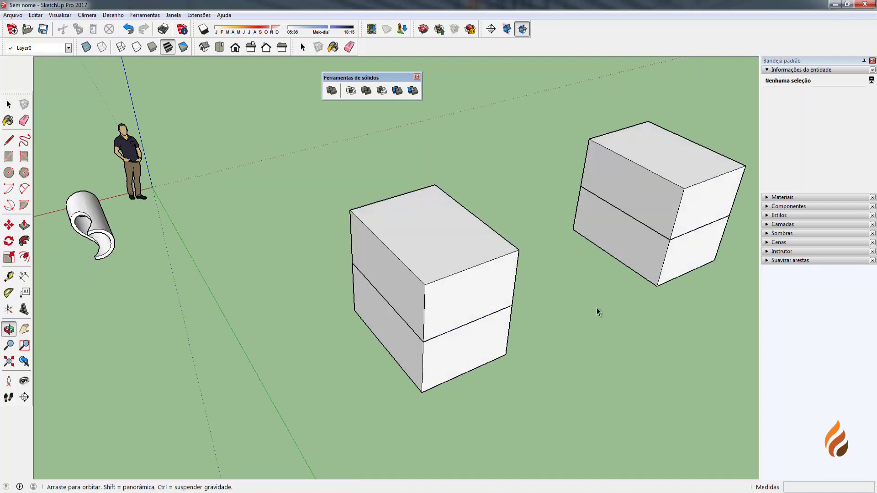
Combine the upper and lower boxes of the original stack with the Outer Shell solid tool.
scroll(495, 297, up, 5)
scroll(465, 300, up, 3)
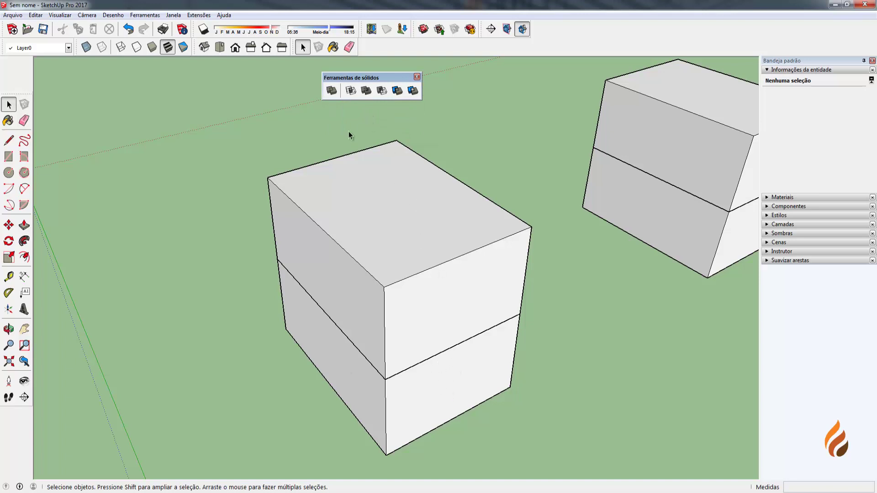
click(332, 91)
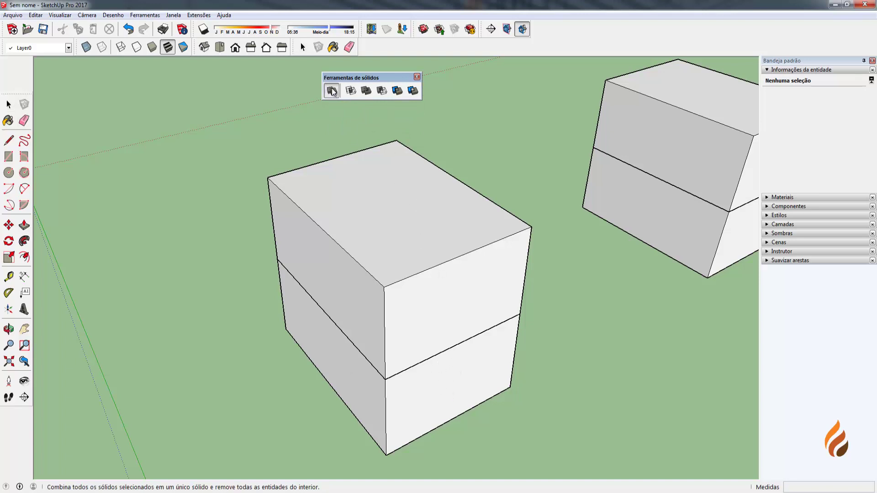
click(458, 246)
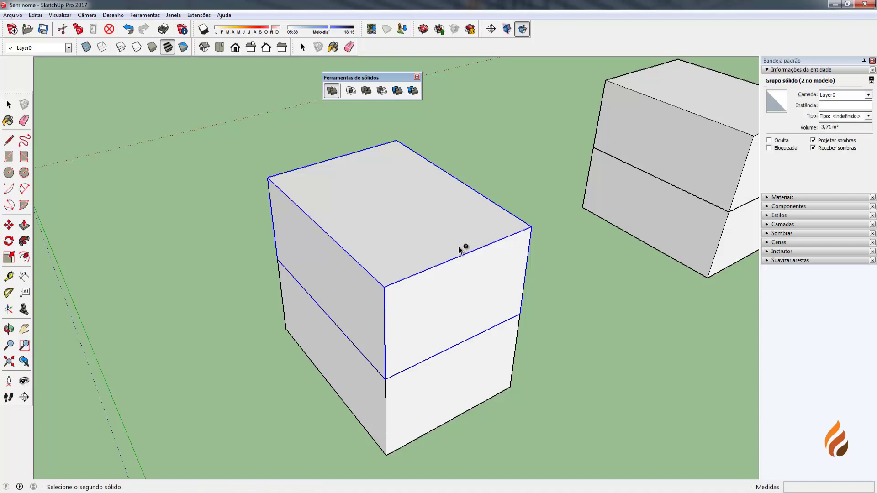
click(486, 347)
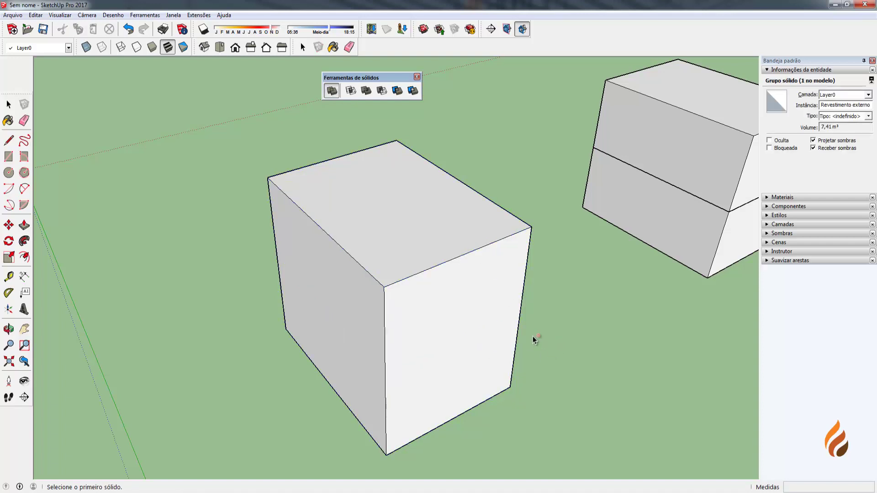
key(space)
Combine the upper and lower boxes of the copied stack with the Union solid tool and clear the selection.
scroll(431, 346, down, 3)
scroll(543, 242, up, 4)
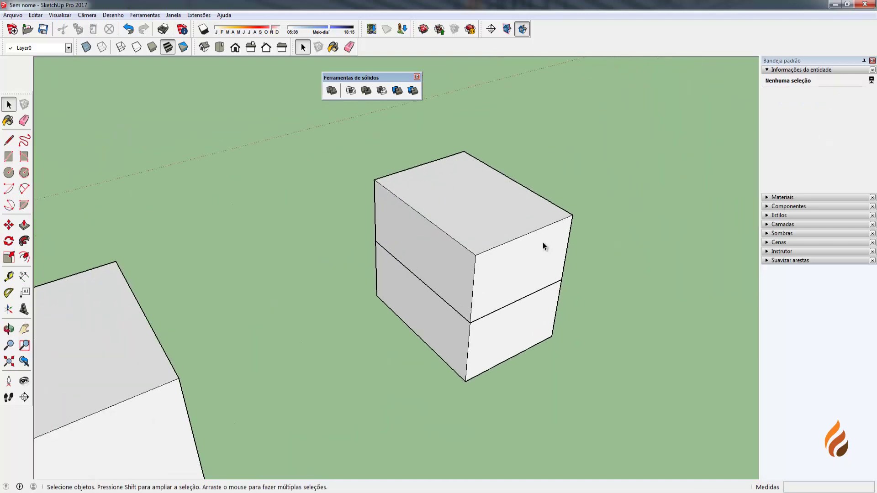
click(366, 91)
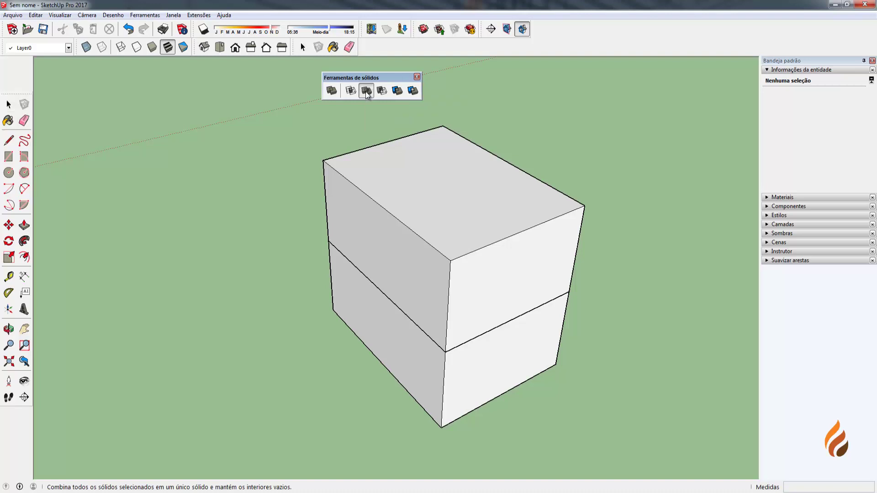
click(494, 221)
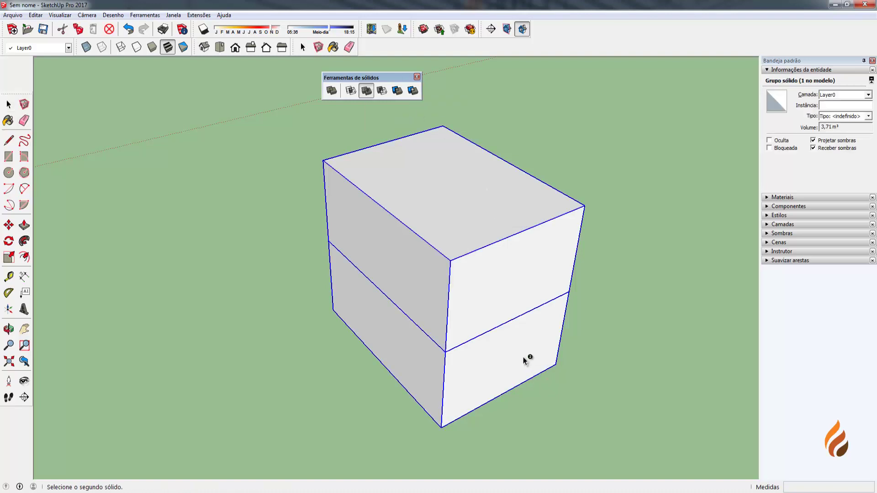
click(551, 360)
key(space)
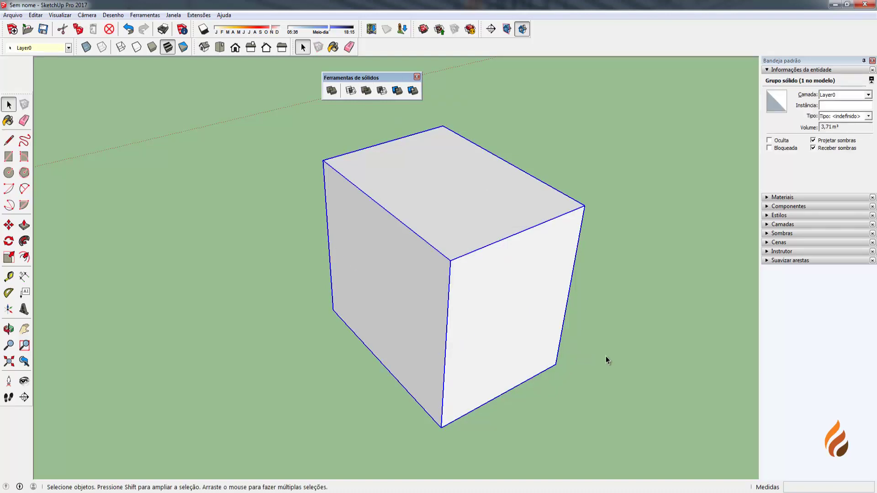
click(606, 357)
Open the outer shell group, delete its top face to inspect the interior, and leave the group.
middle_drag(607, 357, 366, 321)
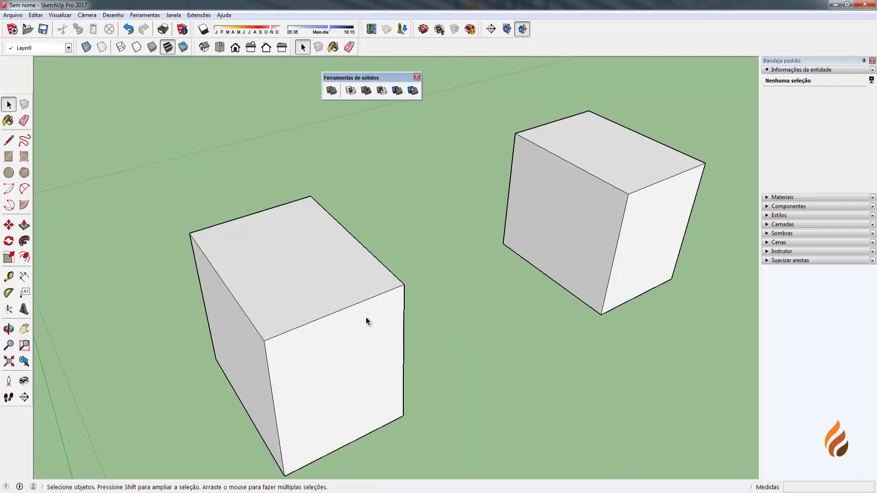
double_click(316, 300)
click(316, 303)
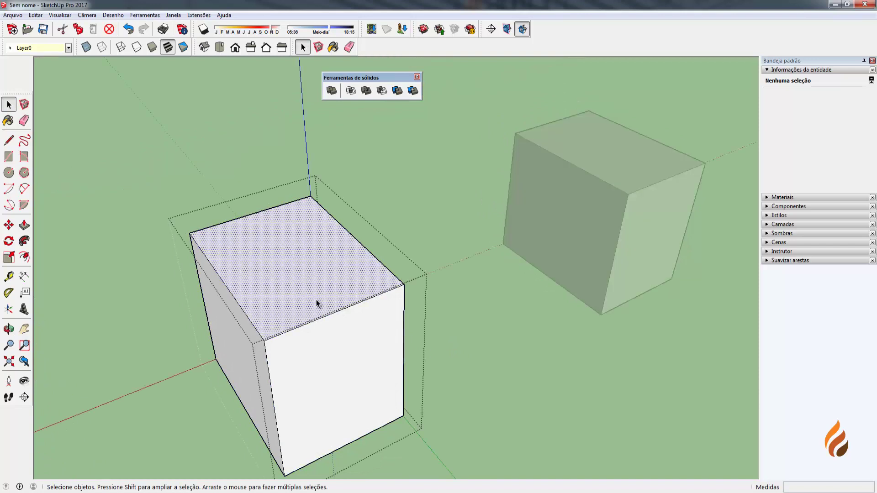
mouse_move(316, 298)
middle_down()
mouse_move(296, 272)
mouse_move(297, 325)
mouse_move(319, 375)
middle_up()
key(Delete)
scroll(322, 374, up, 5)
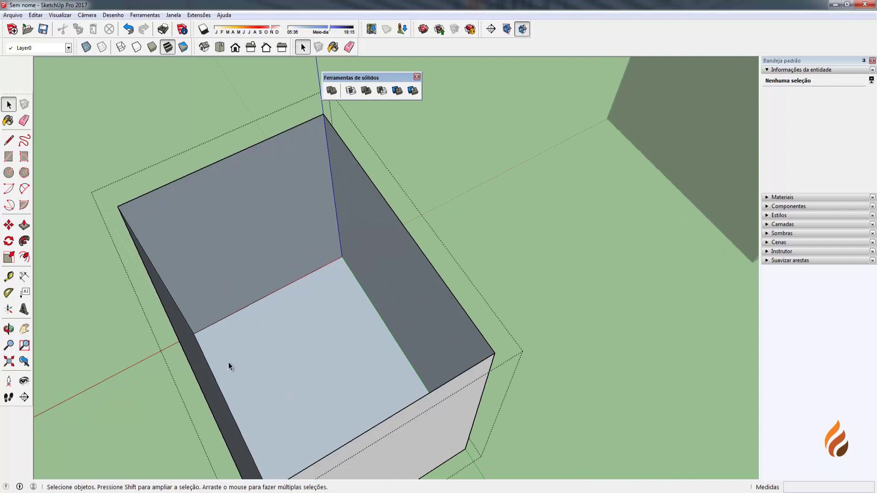
click(520, 284)
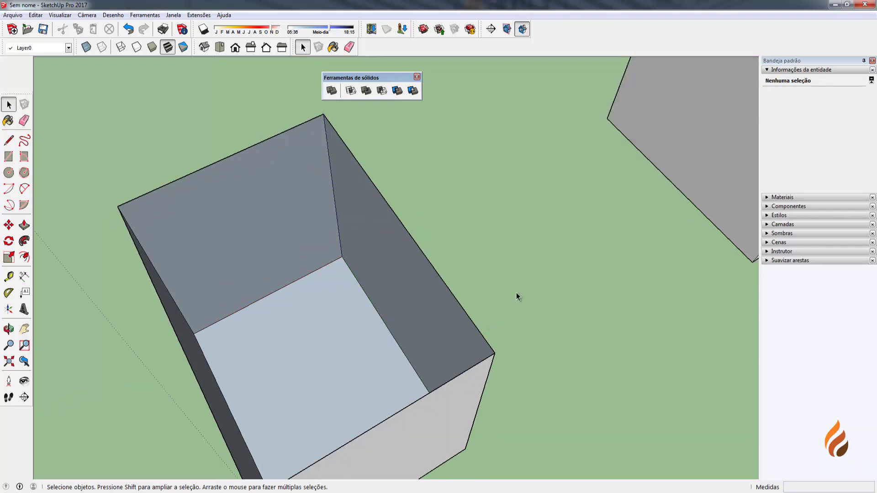
Open the union group for editing and delete its top face to expose the interior.
middle_drag(519, 294, 368, 309)
scroll(512, 275, up, 4)
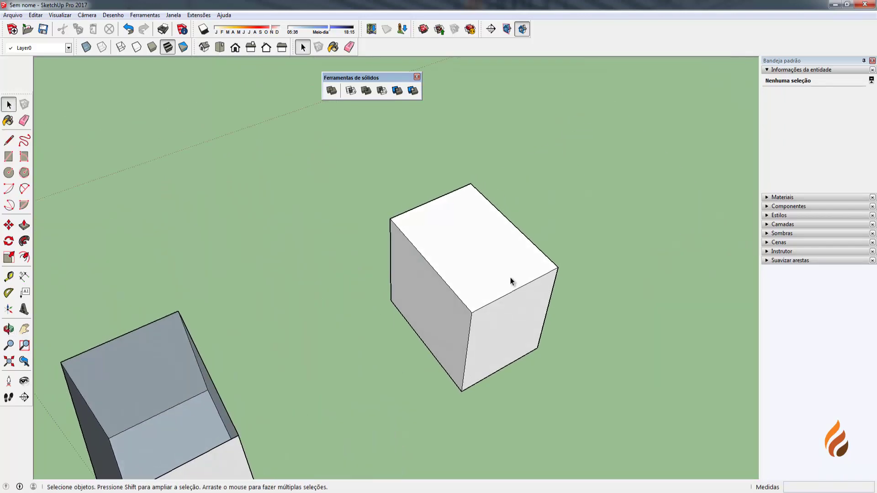
middle_drag(512, 275, 469, 277)
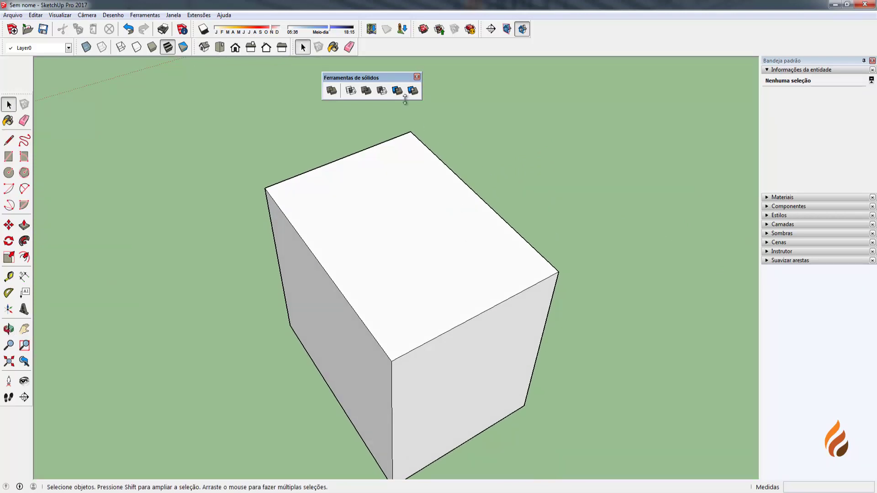
double_click(445, 292)
click(442, 287)
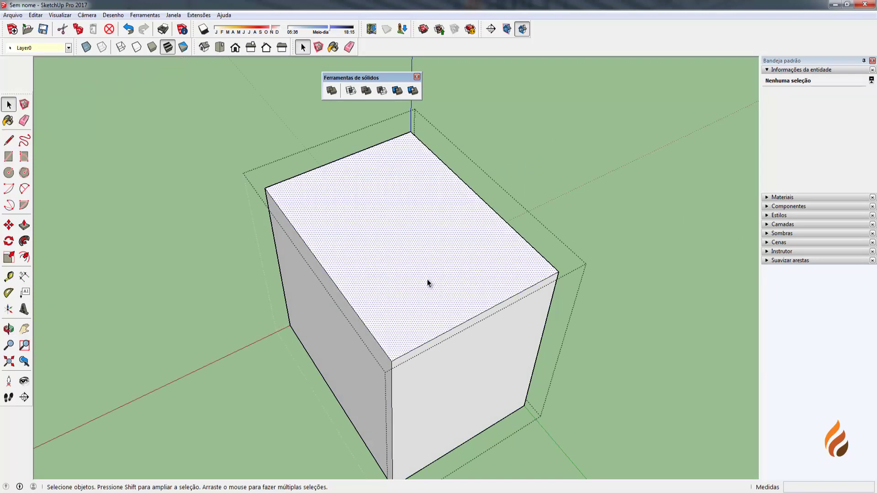
key(Delete)
middle_drag(427, 278, 398, 383)
scroll(398, 383, up, 1)
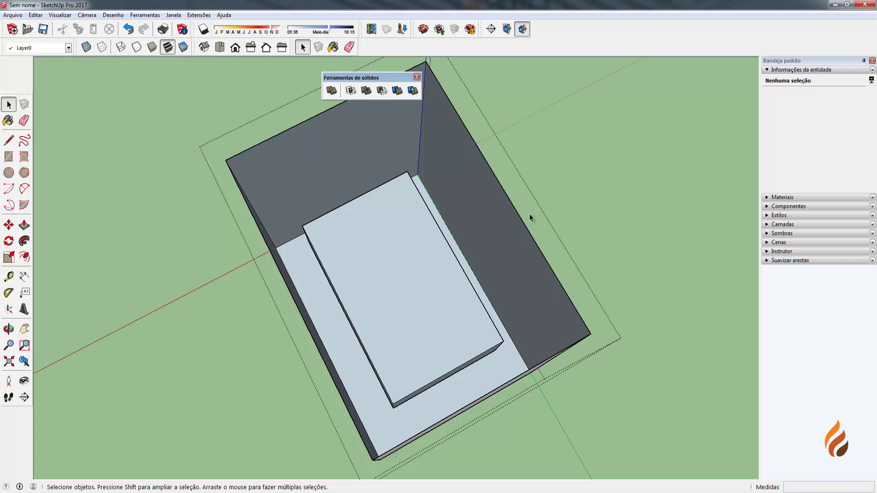
Leave the union group and compare the exposed interiors of the outer shell box and the union box.
middle_drag(542, 264, 386, 270)
scroll(513, 245, up, 5)
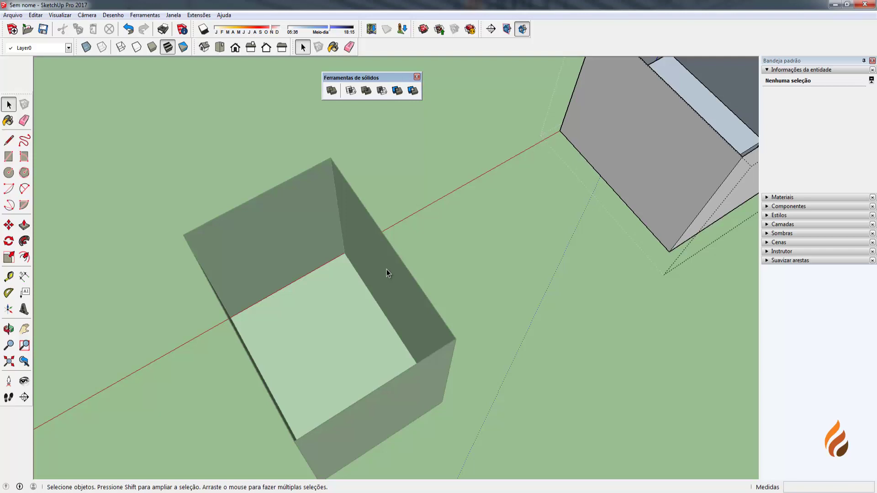
middle_drag(386, 272, 477, 328)
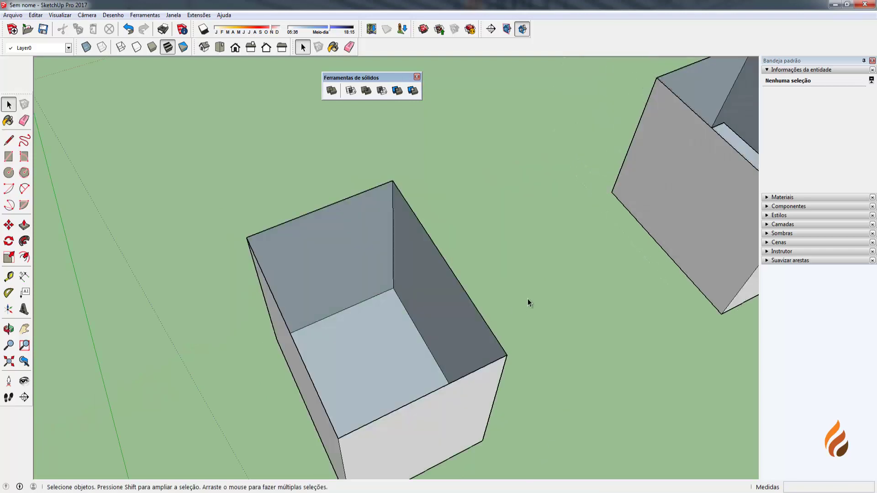
scroll(487, 310, down, 3)
scroll(477, 313, down, 2)
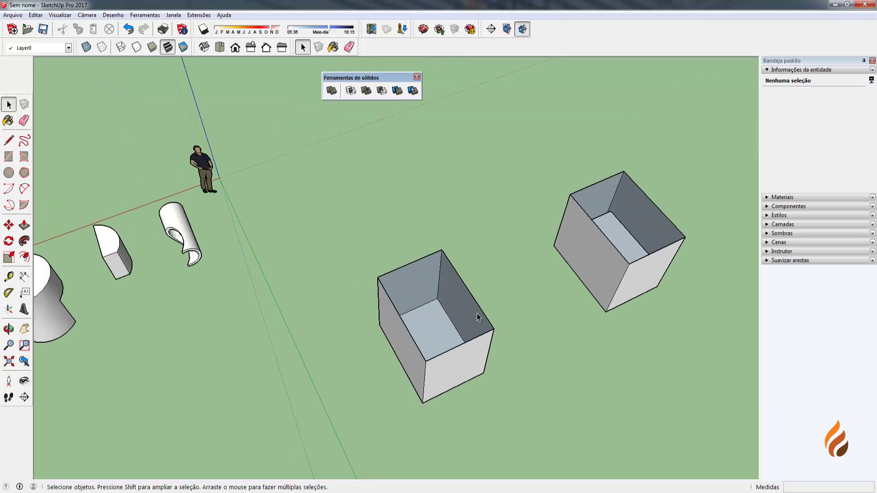
middle_drag(311, 348, 415, 300)
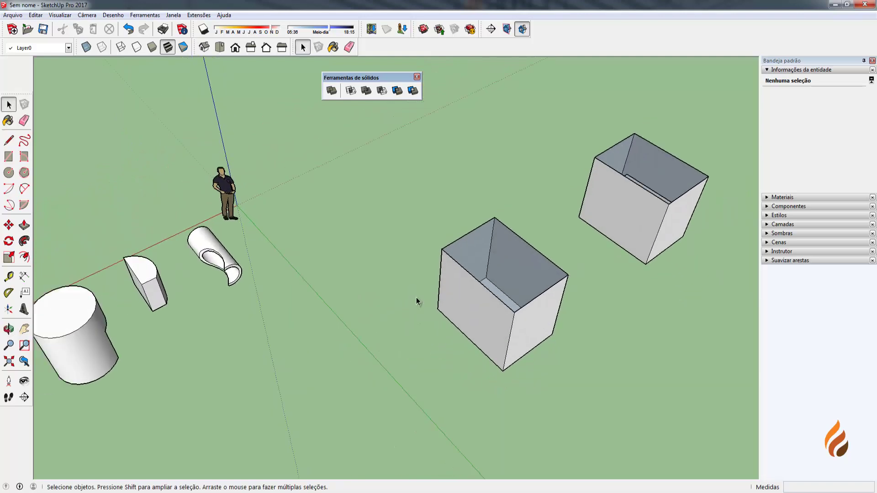